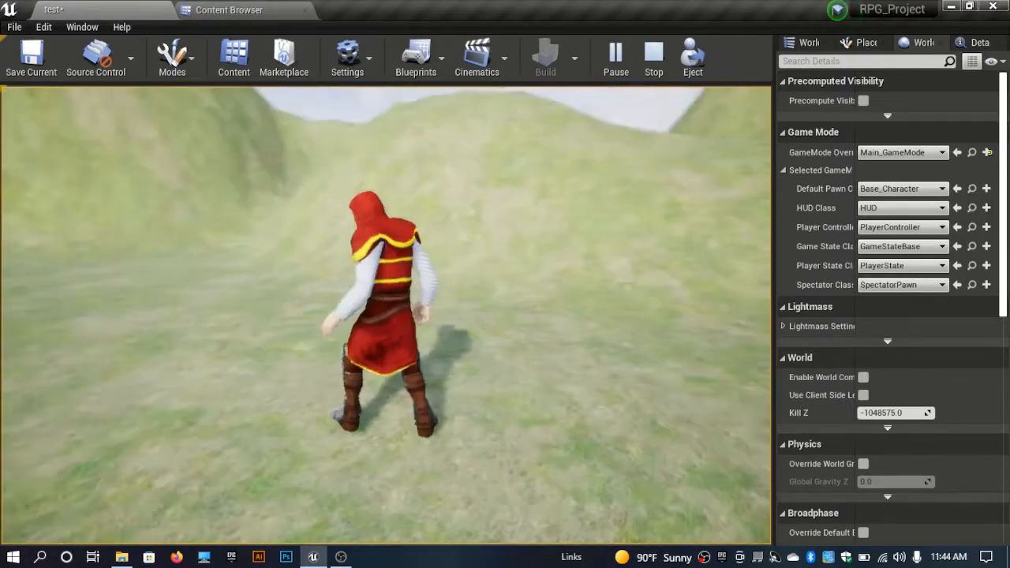
- Run the character forward across the terrain to check its current movement, and end the play session
key("w")
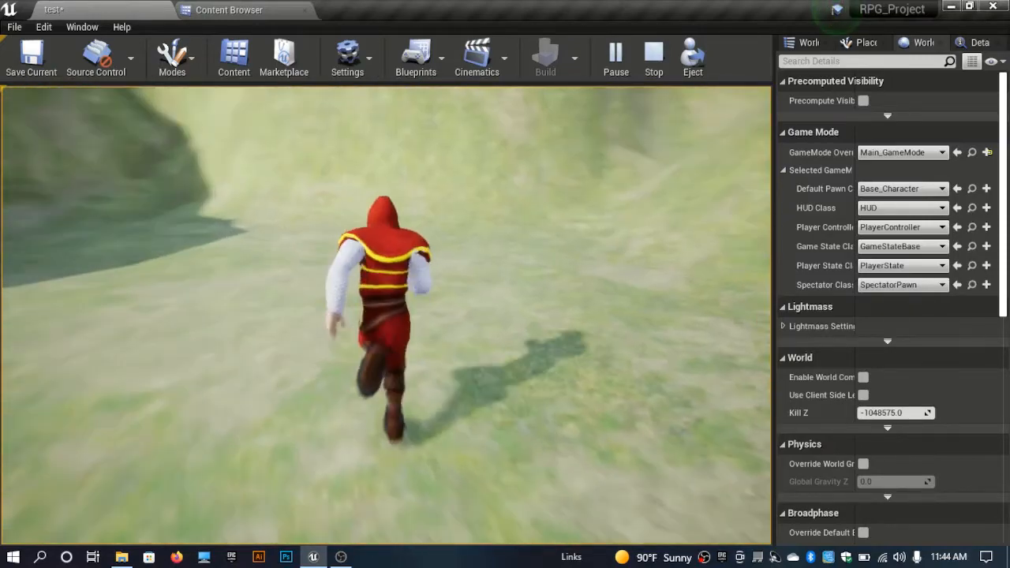
key("w")
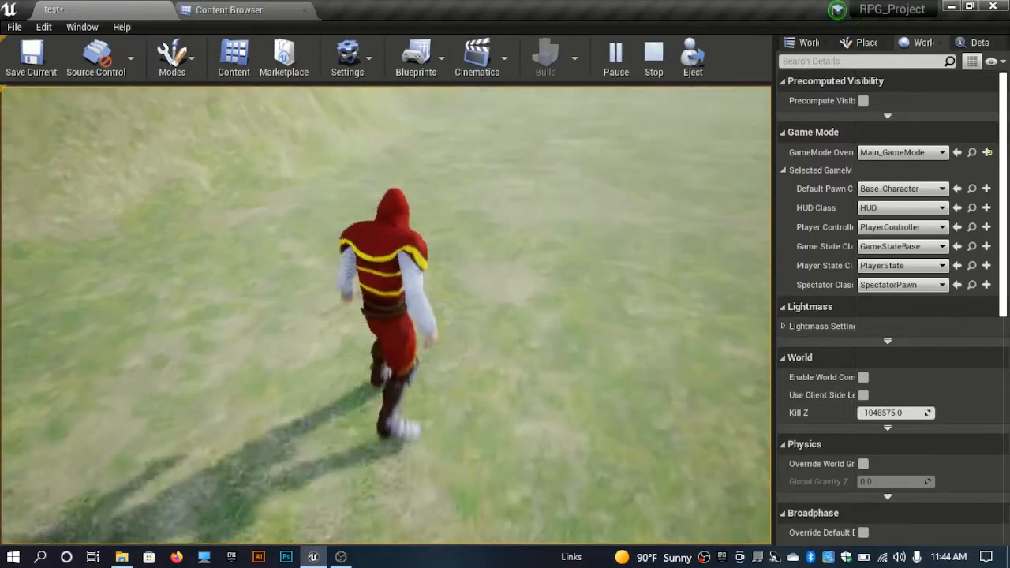
key("Escape")
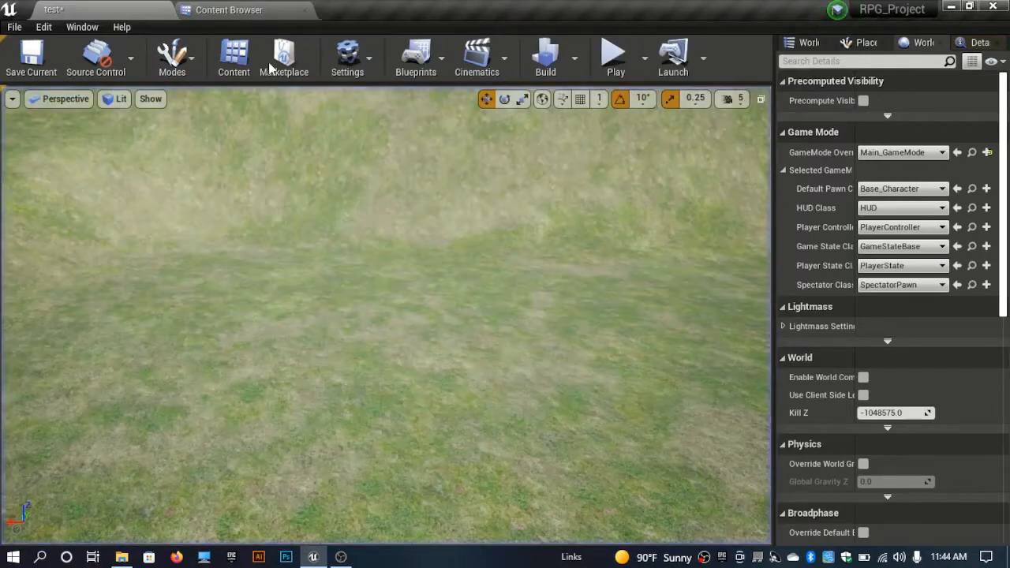
- Add an action mapping named Sprint in the project's Input settings
left_click(44, 27)
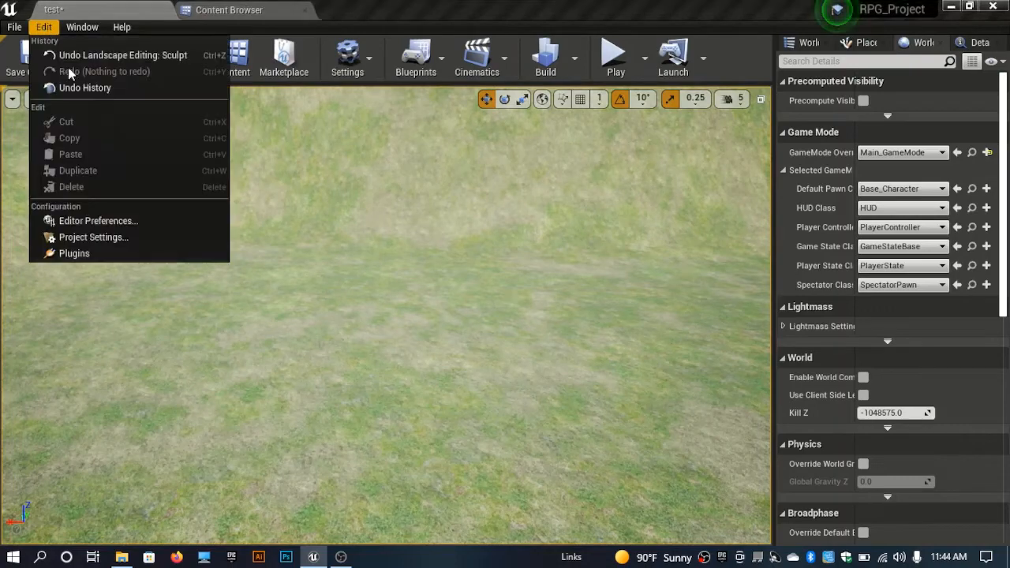
left_click(93, 231)
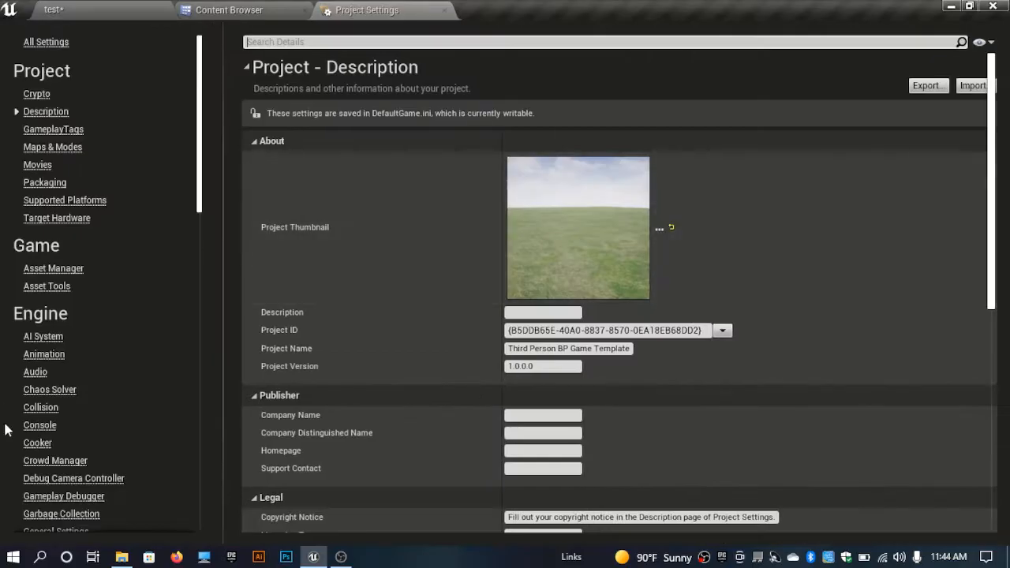
scroll(31, 451, "down", 2)
left_click(34, 496)
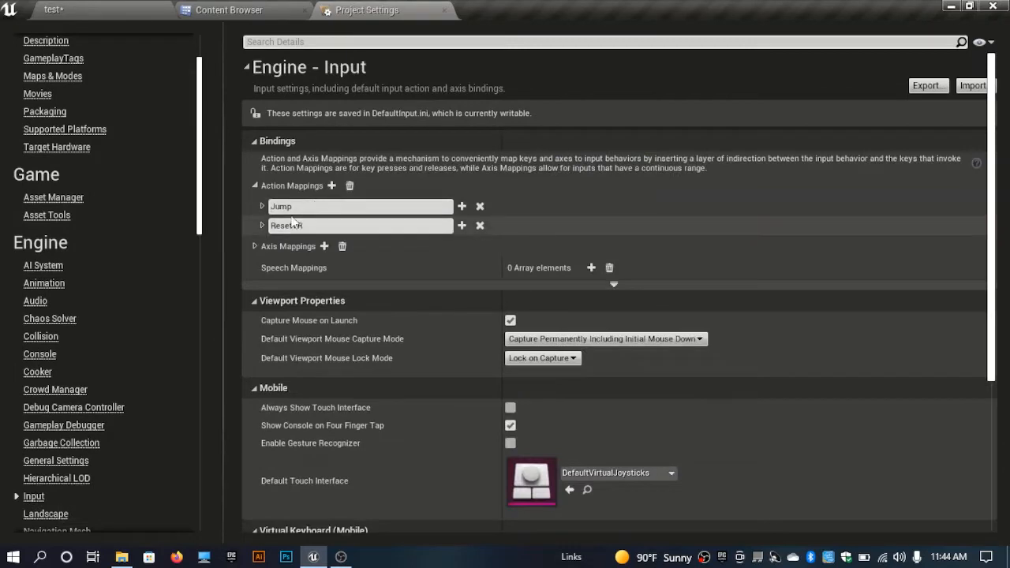
left_click(331, 185)
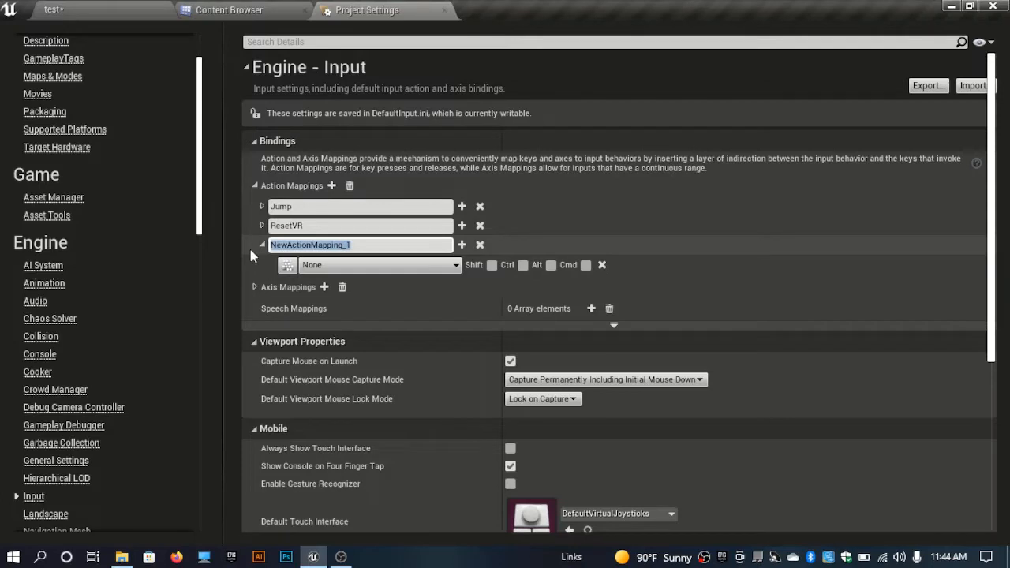
type("Sprin")
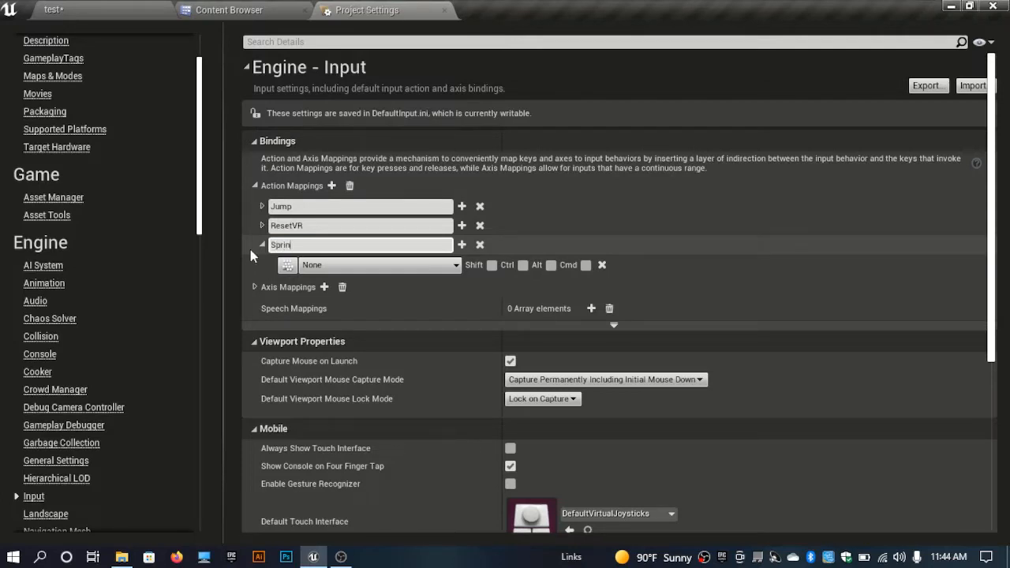
type("t")
key("Return")
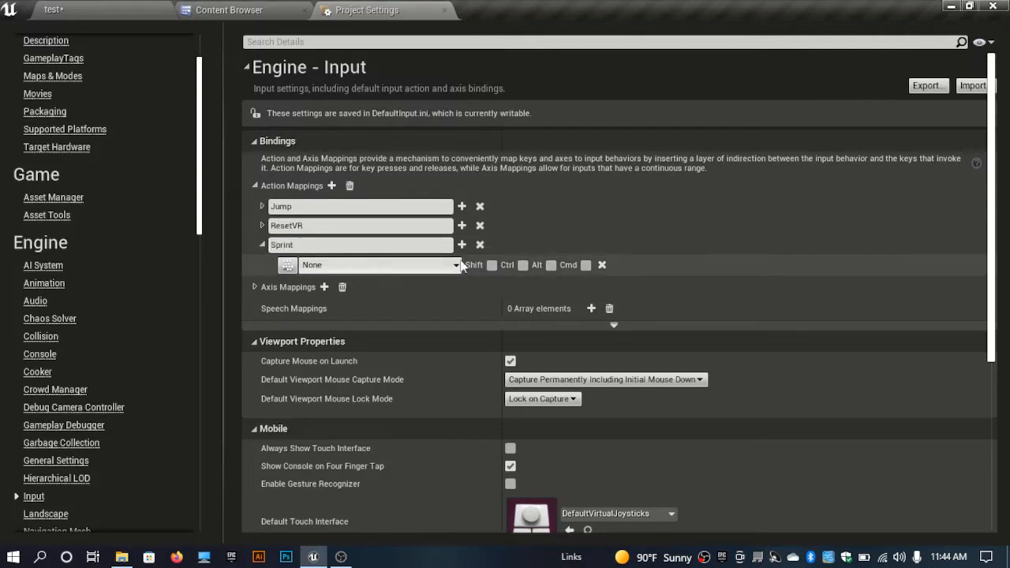
- Bind the Sprint action mapping to the Left Shift key and collapse its entry
left_click(377, 269)
type("sh")
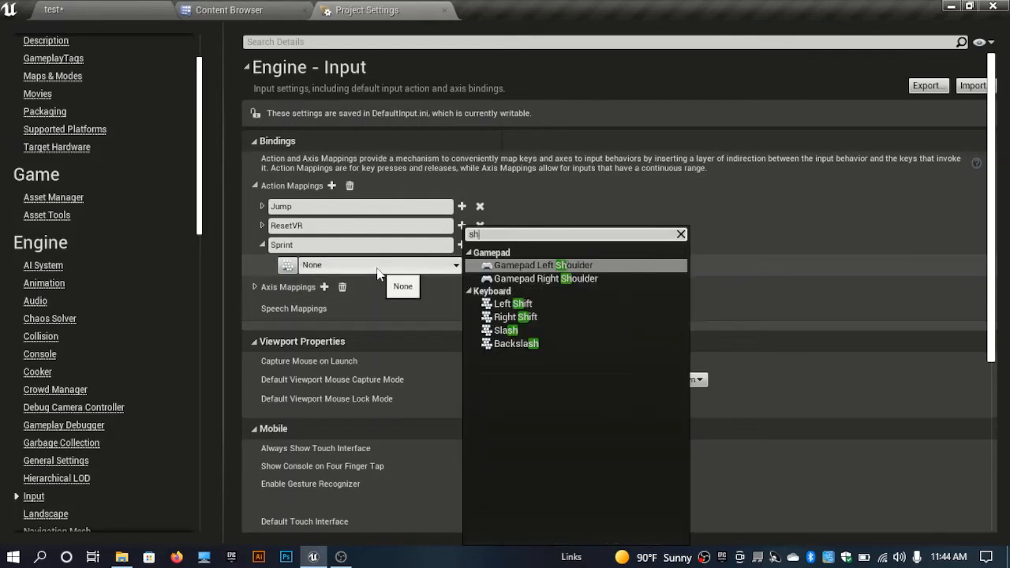
type("ift")
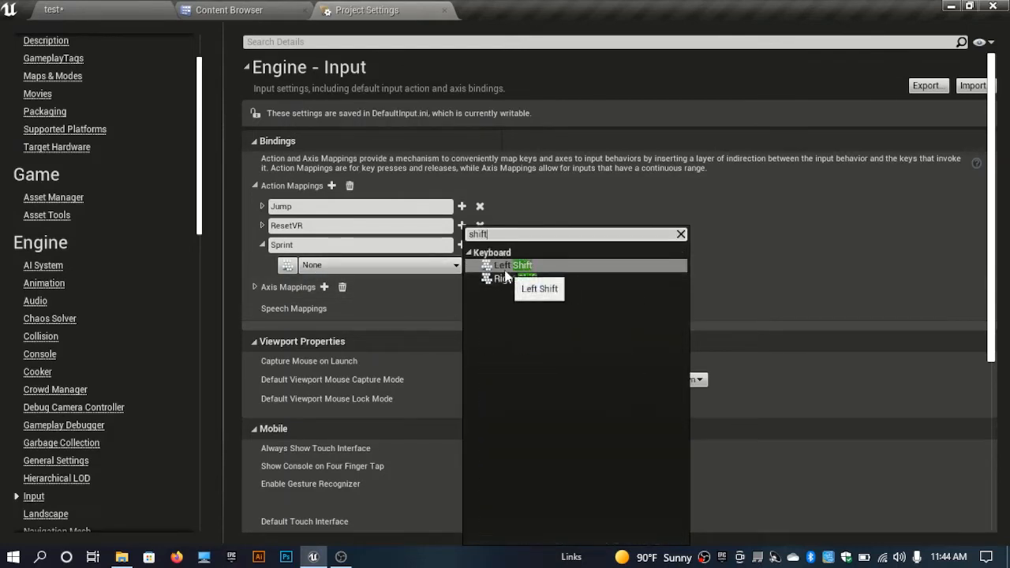
left_click(505, 266)
left_click(262, 244)
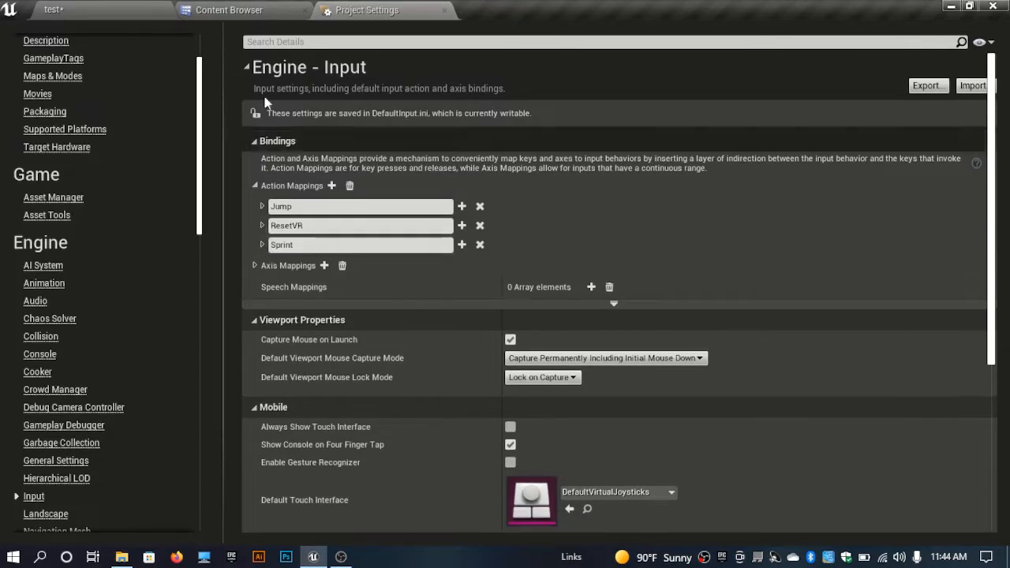
- Open the Base_Character blueprint from the project's Blueprints folder
left_click(213, 8)
left_click(327, 158)
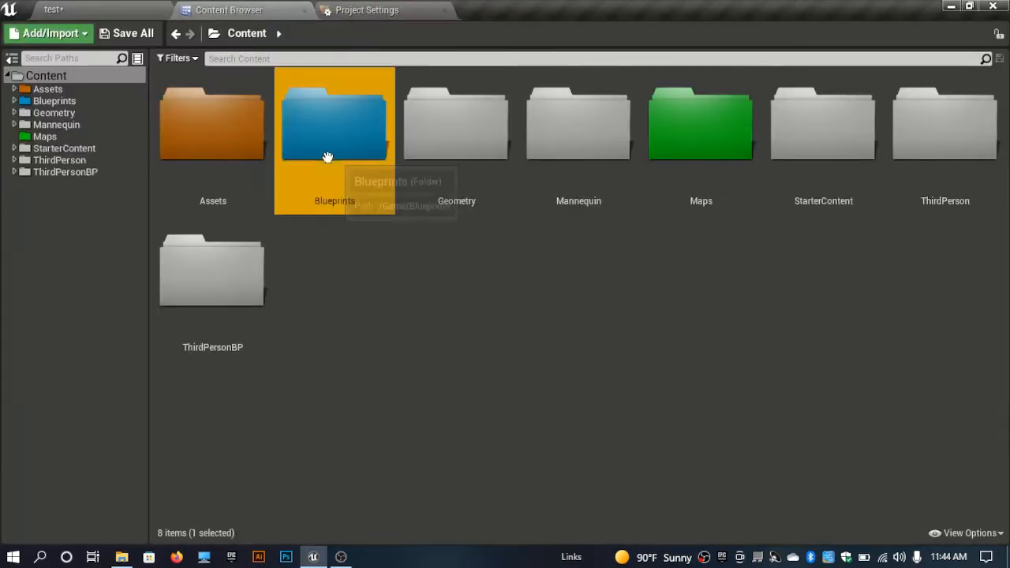
double_click(327, 158)
double_click(336, 150)
double_click(199, 163)
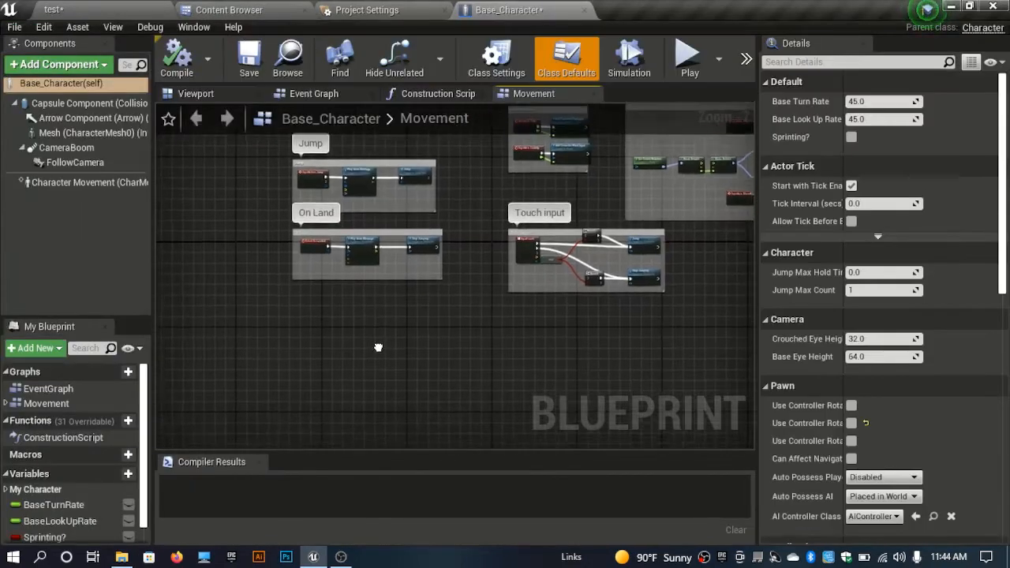
- Add the Sprint input action event in an empty area of the Movement graph, below the existing node groups
right_click_drag(375, 351, 458, 409)
scroll(386, 280, "up", 2)
right_click_drag(454, 303, 310, 269)
scroll(310, 269, "down", 3)
right_click_drag(424, 336, 446, 196)
scroll(332, 268, "up", 2)
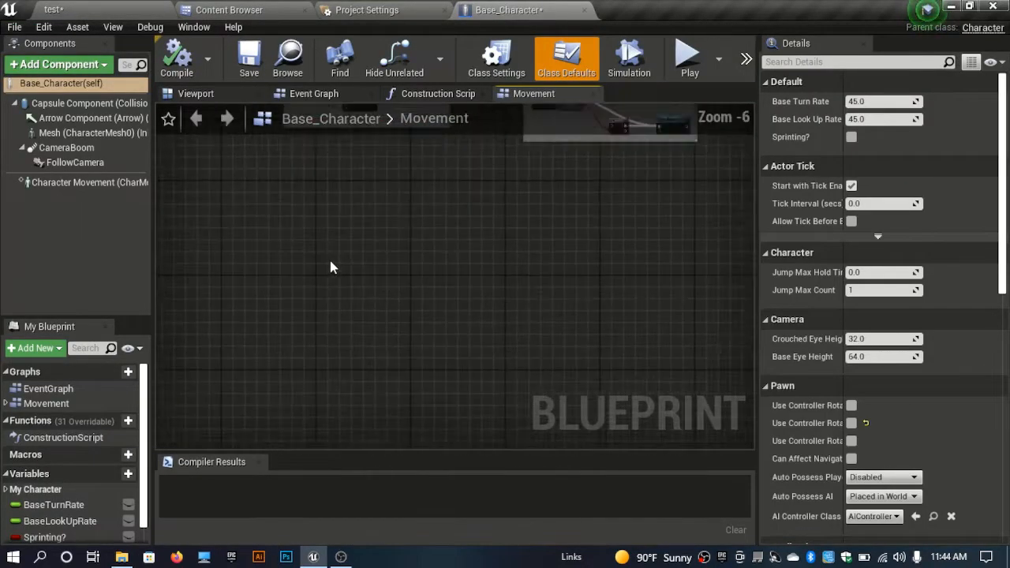
right_click(352, 251)
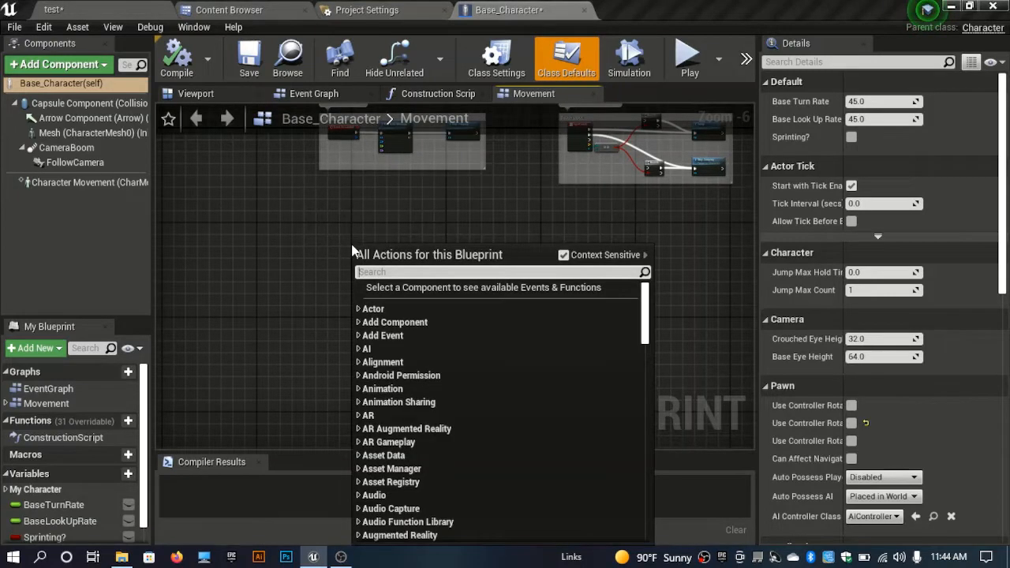
type("sprint")
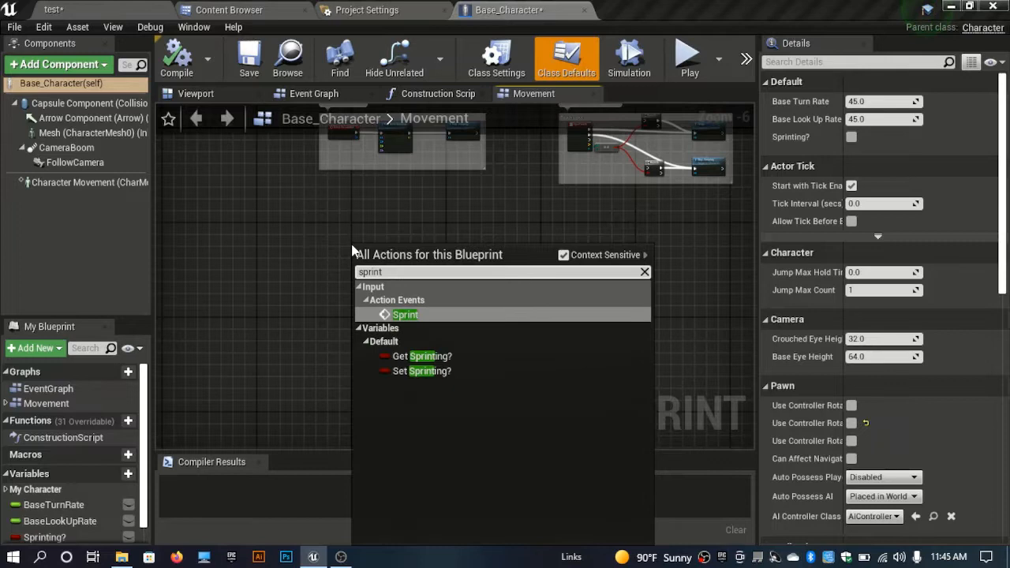
key("Return")
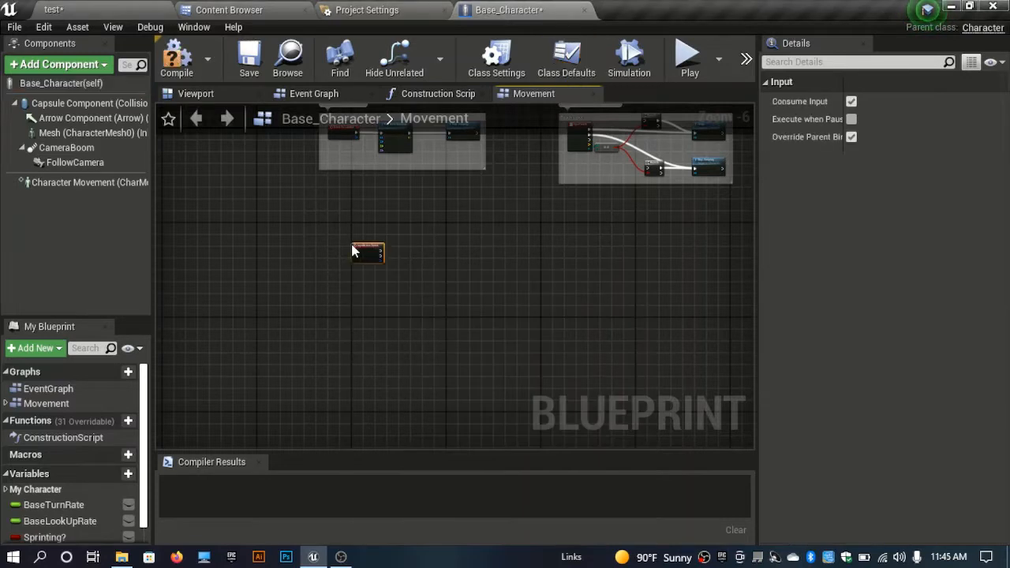
scroll(351, 244, "up", 5)
left_click_drag(402, 259, 275, 286)
scroll(82, 490, "down", 1)
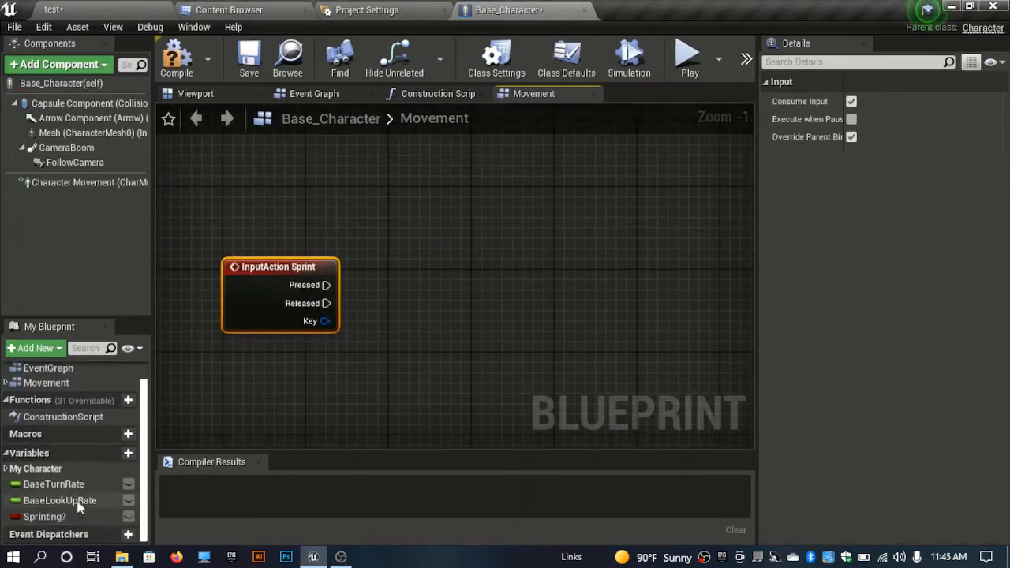
- Delete the existing Sprinting? variable and create a new Boolean variable named Sprinting?
left_click(72, 513)
key("Delete")
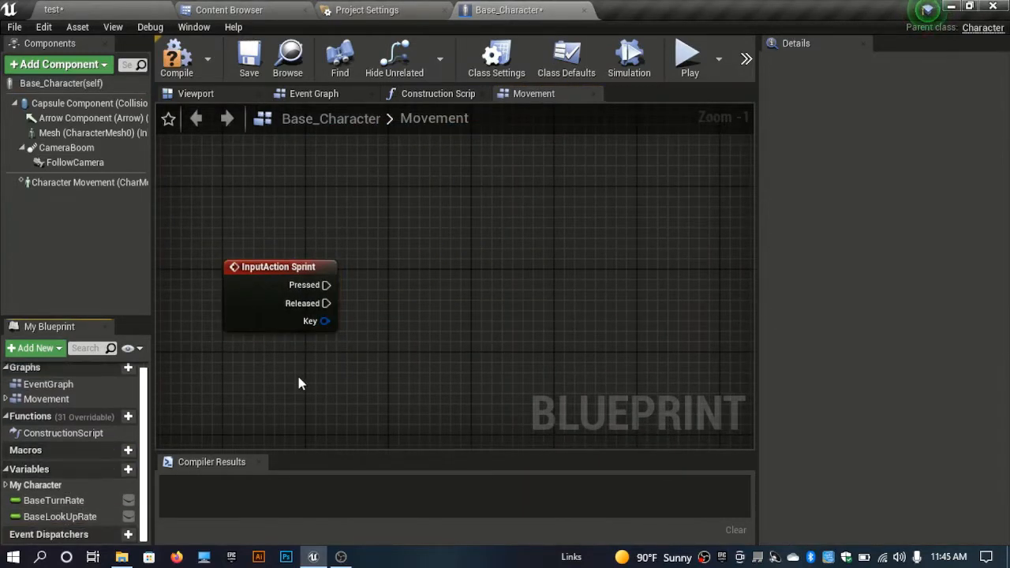
left_click(132, 471)
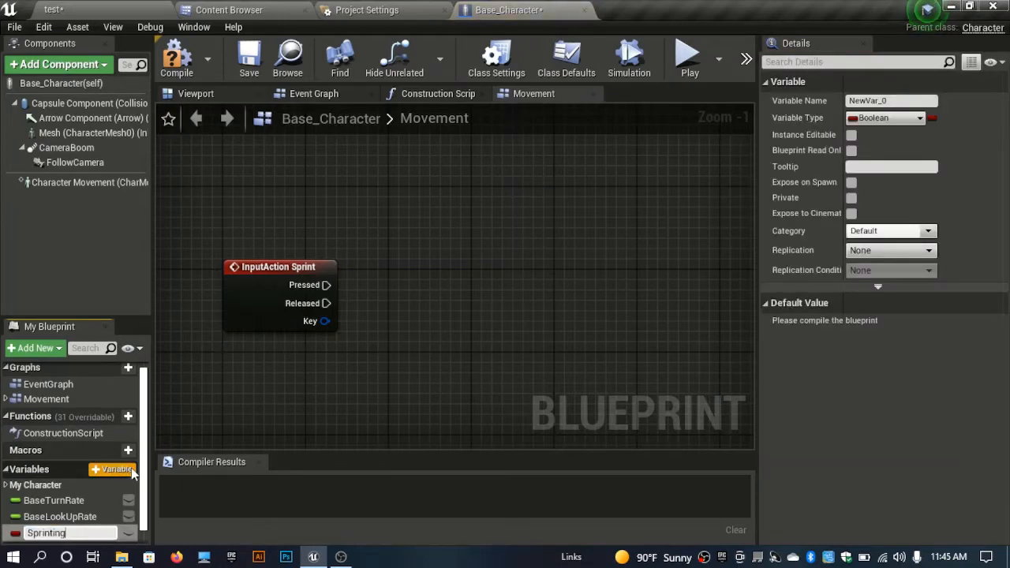
key("Return")
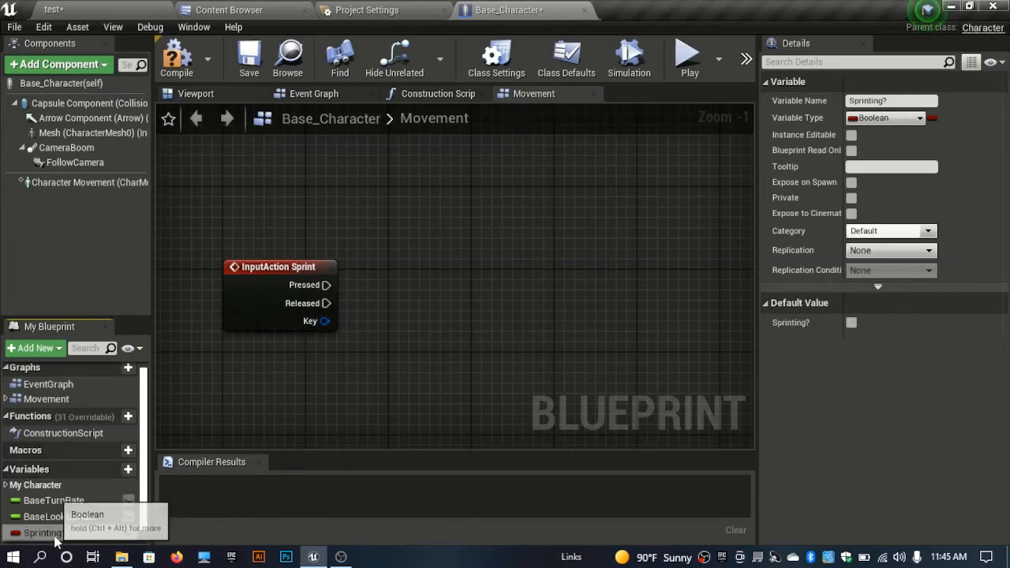
- Connect Sprint's Pressed output to a Set Sprinting? node ticked true, and Released to a duplicate left unticked
left_click_drag(54, 535, 319, 286)
left_click_drag(424, 297, 461, 262)
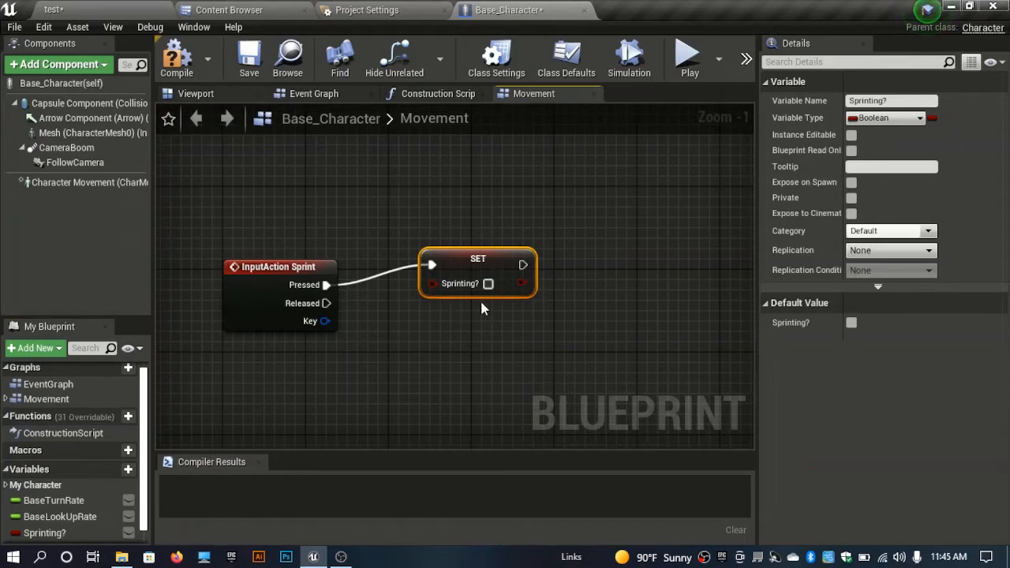
key("ctrl+w")
left_click_drag(491, 320, 470, 318)
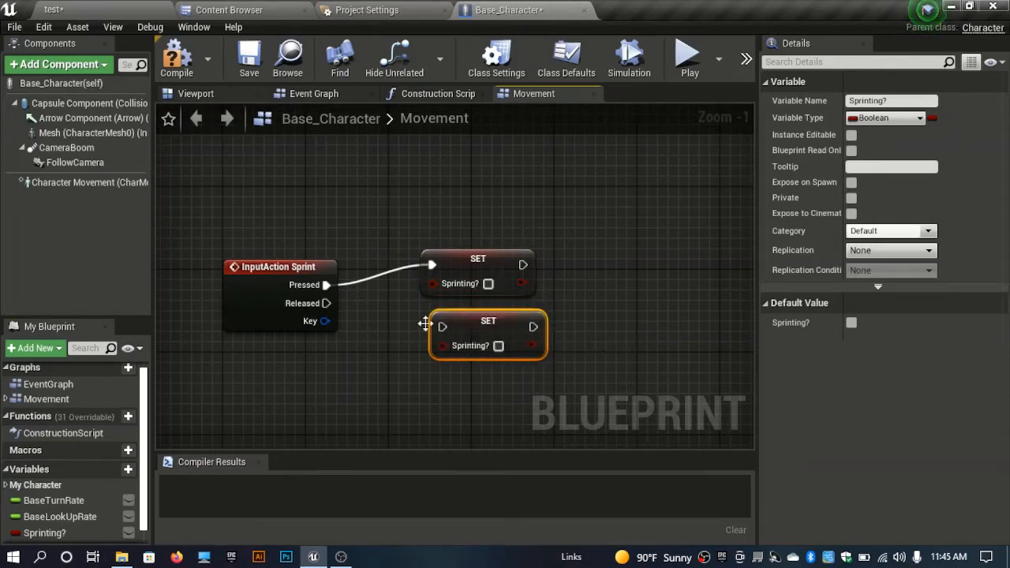
left_click_drag(325, 303, 432, 326)
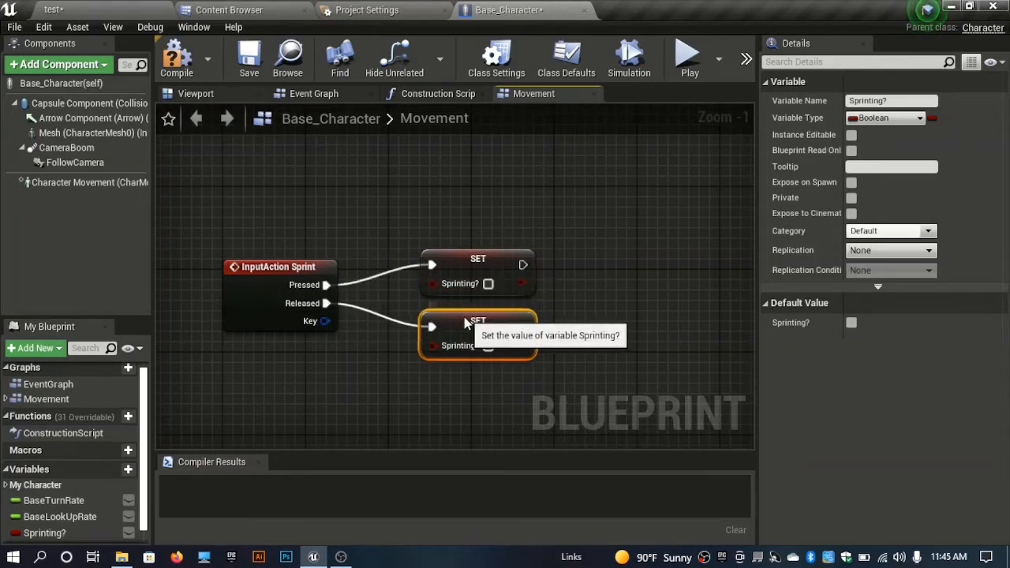
right_click_drag(587, 287, 518, 332)
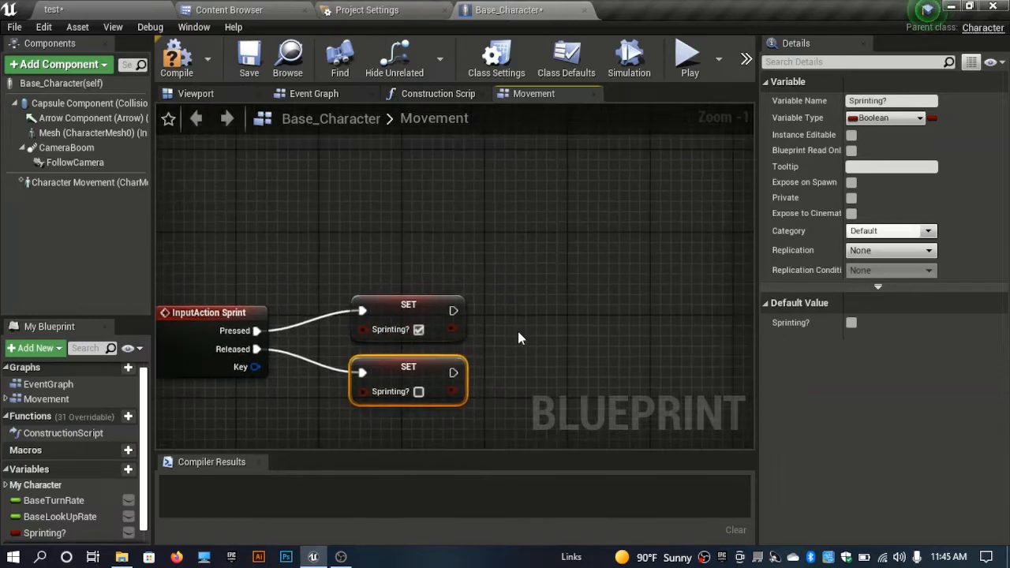
left_click(517, 332)
- Place a Character Movement reference beside the Set Sprinting? nodes and attach a Set Max Walk Speed node to it
right_click_drag(458, 379, 409, 377)
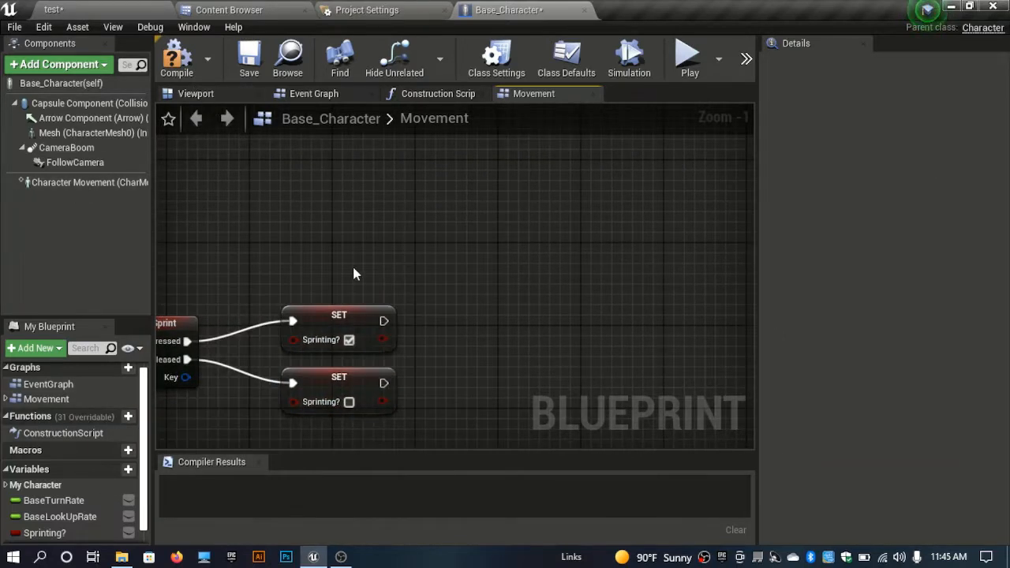
right_click_drag(352, 274, 307, 217)
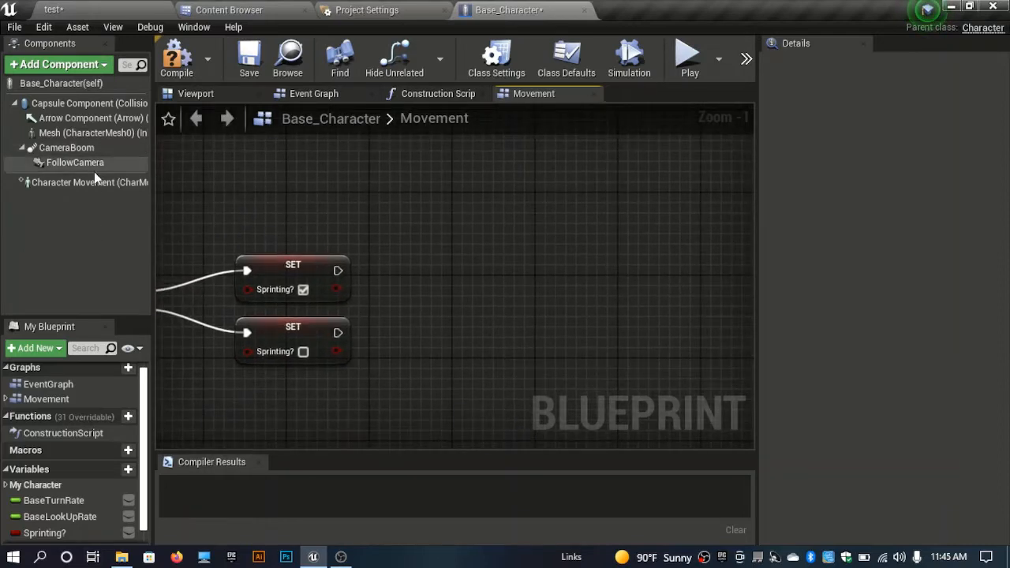
left_click_drag(89, 184, 373, 298)
mouse_move(466, 307)
left_mouse_down()
mouse_move(513, 272)
mouse_move(484, 310)
mouse_move(505, 269)
mouse_move(468, 307)
left_mouse_up()
left_click(444, 285)
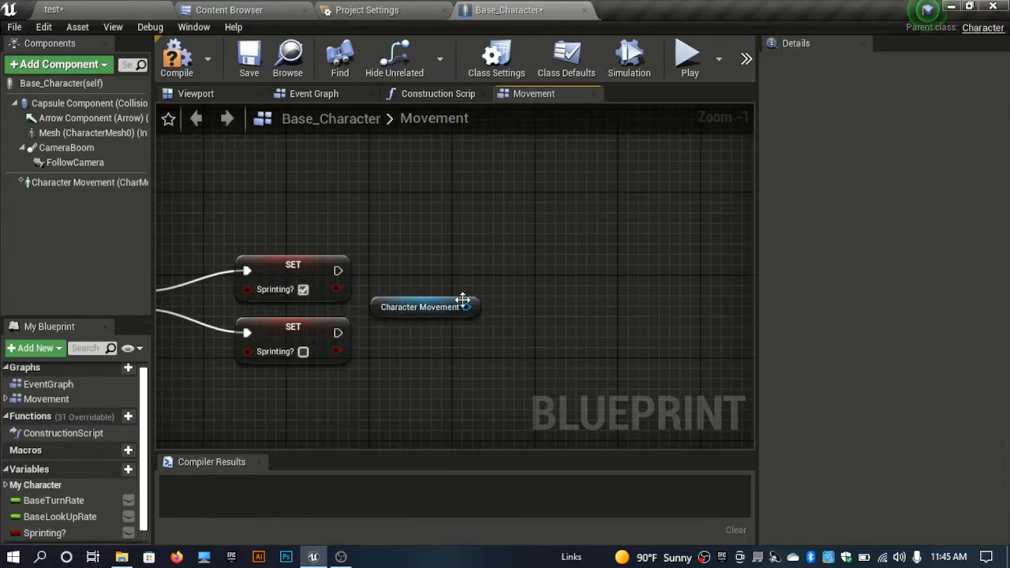
left_click_drag(467, 307, 499, 274)
type("set")
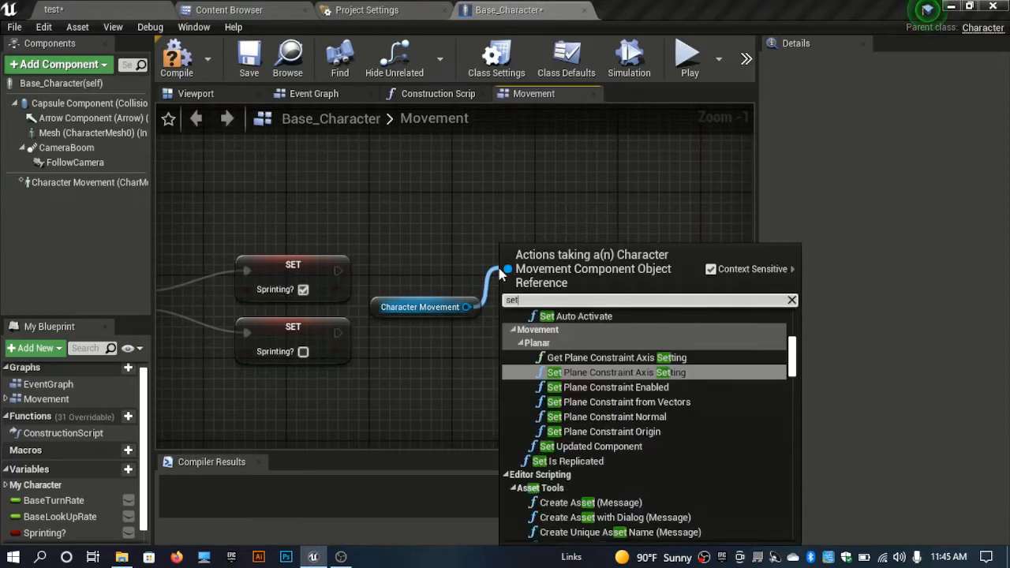
type(" max wa")
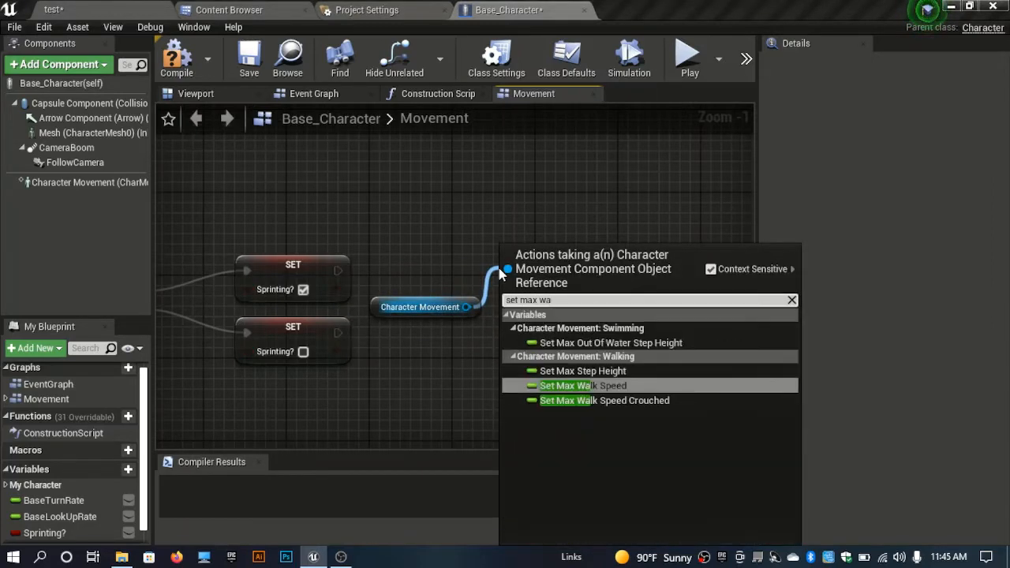
key("Return")
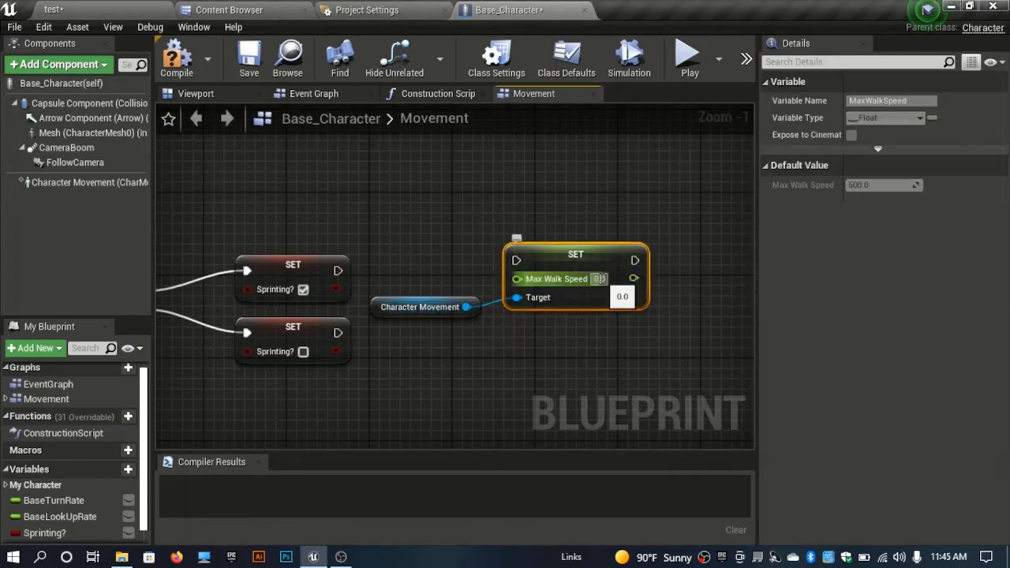
- Set the node's Max Walk Speed to 700 and duplicate the node
type("700")
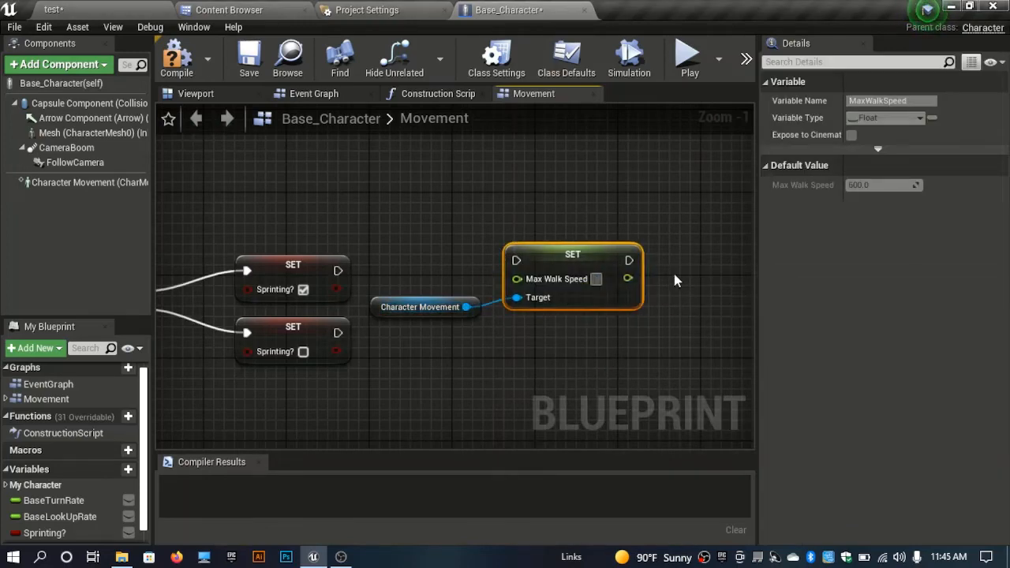
key("Return")
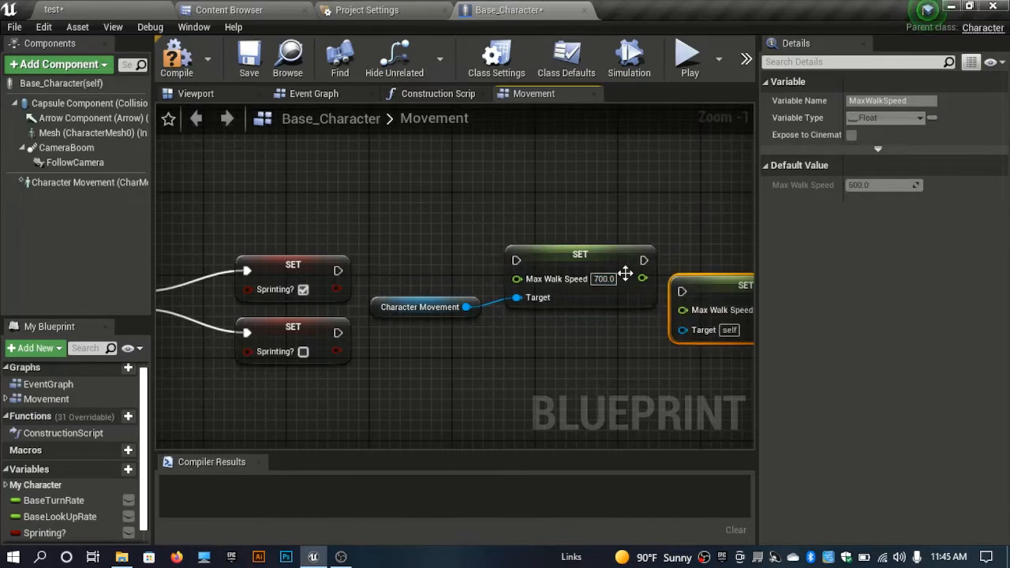
key("ctrl+w")
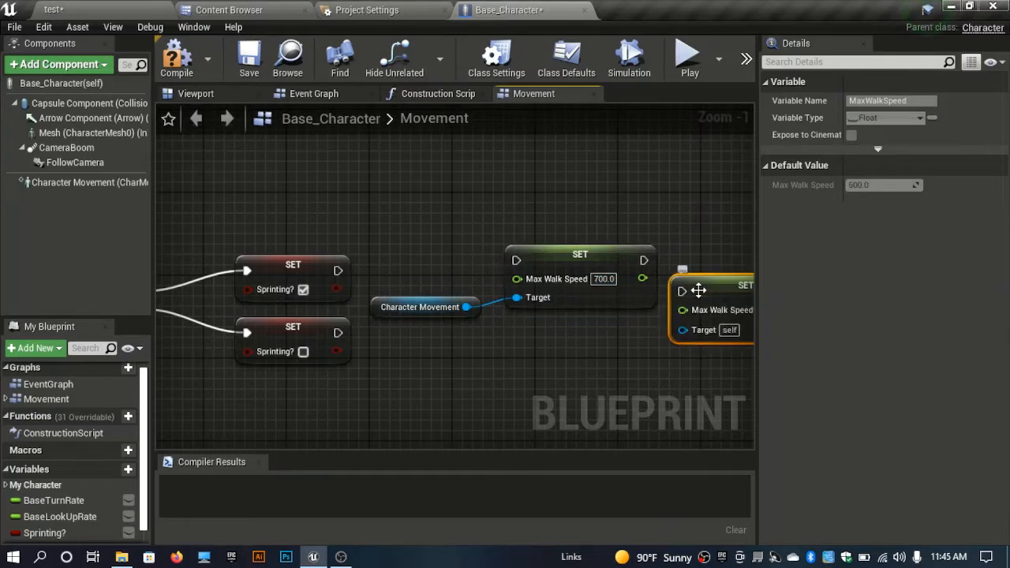
- Delete the duplicated Set Max Walk Speed node and set the remaining node's Max Walk Speed to 600
key("Delete")
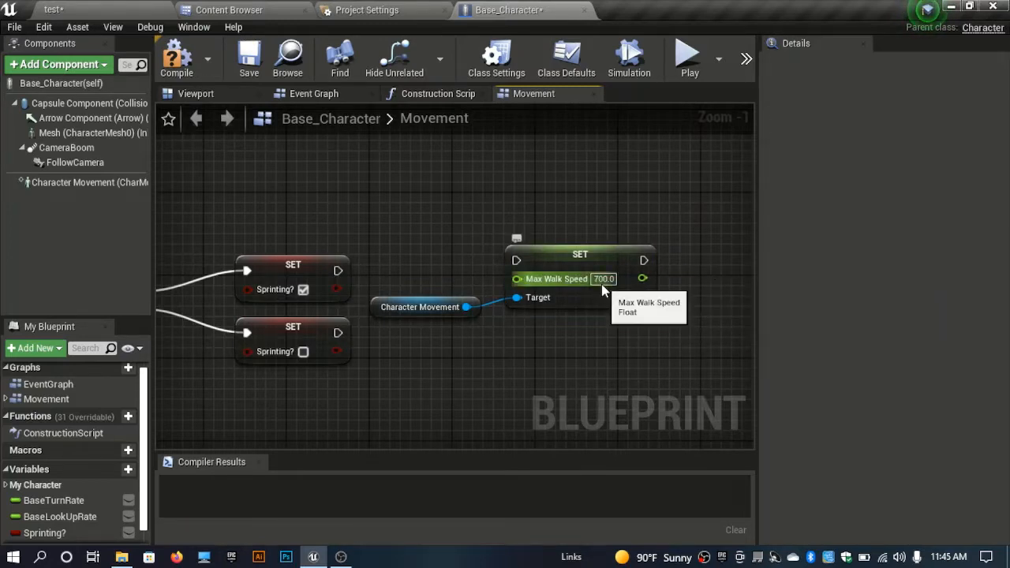
type("6")
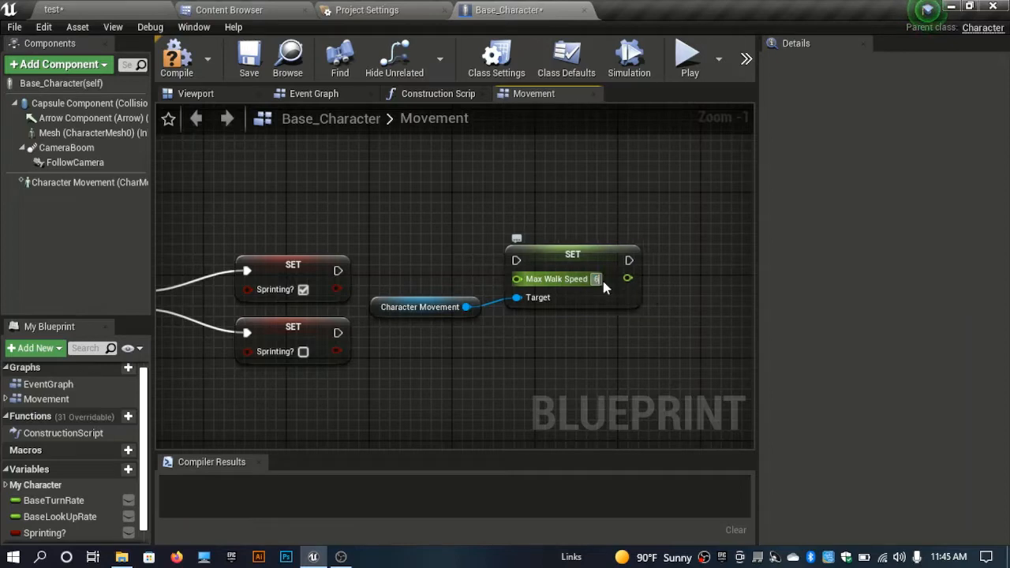
key("BackSpace")
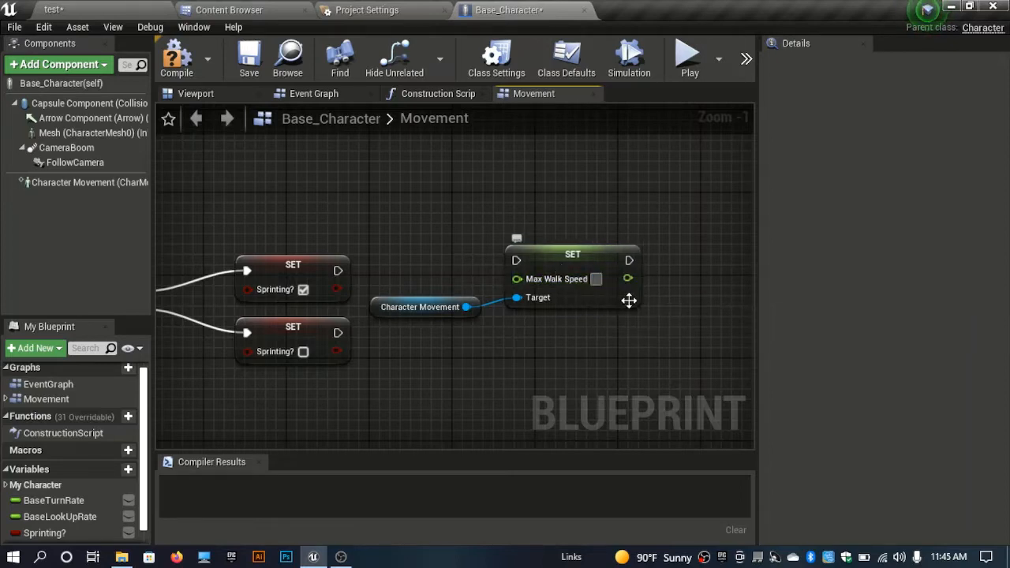
key("Return")
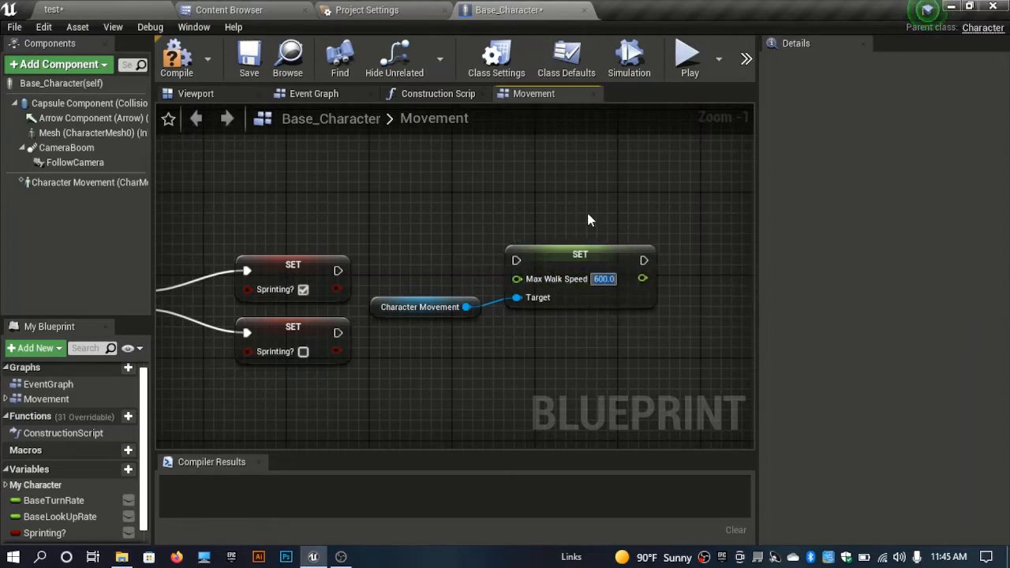
- Duplicate the 600 Set Max Walk Speed node and place the copy directly below the original
left_click(582, 254)
key("ctrl+c")
key("ctrl+v")
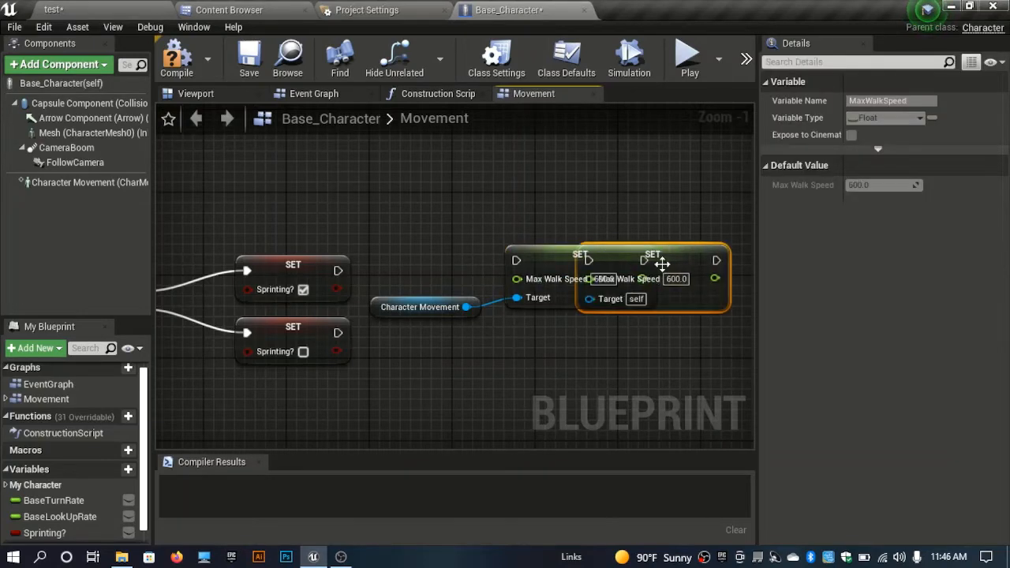
left_click_drag(661, 264, 587, 339)
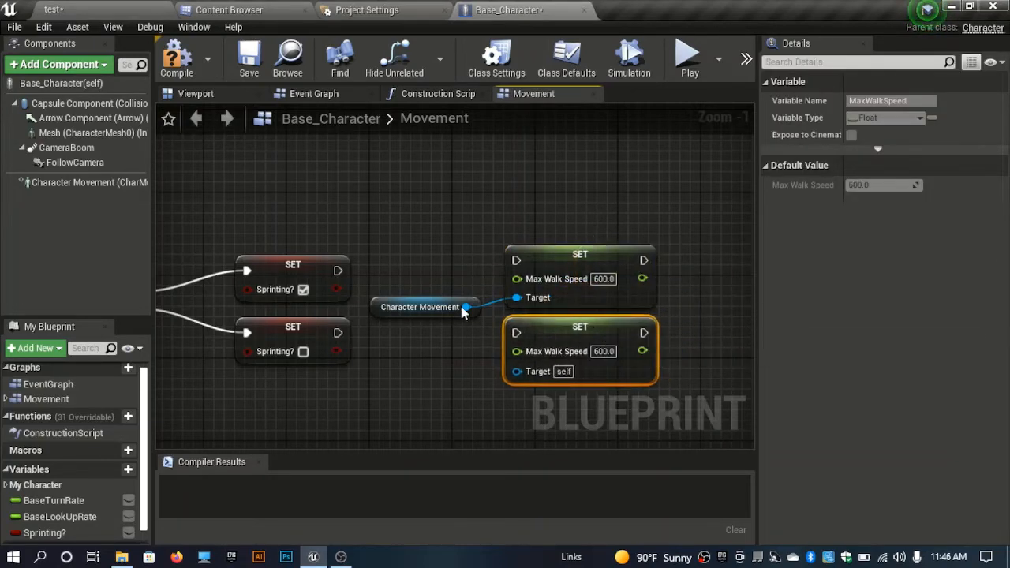
- Connect Character Movement to the copy's Target and link each Set Sprinting? node's execution output to the Set Max Walk Speed node beside it
left_click_drag(463, 308, 498, 335)
left_click_drag(517, 373, 517, 373)
left_click_drag(516, 333, 338, 339)
left_click_drag(338, 271, 516, 260)
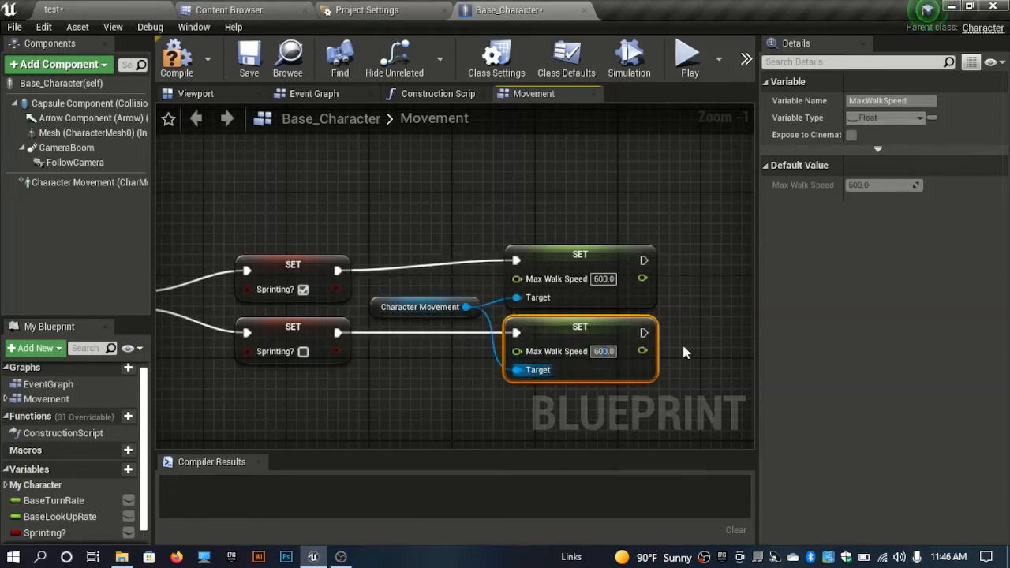
- Set the lower node's Max Walk Speed to 400 and compile the blueprint
type("40")
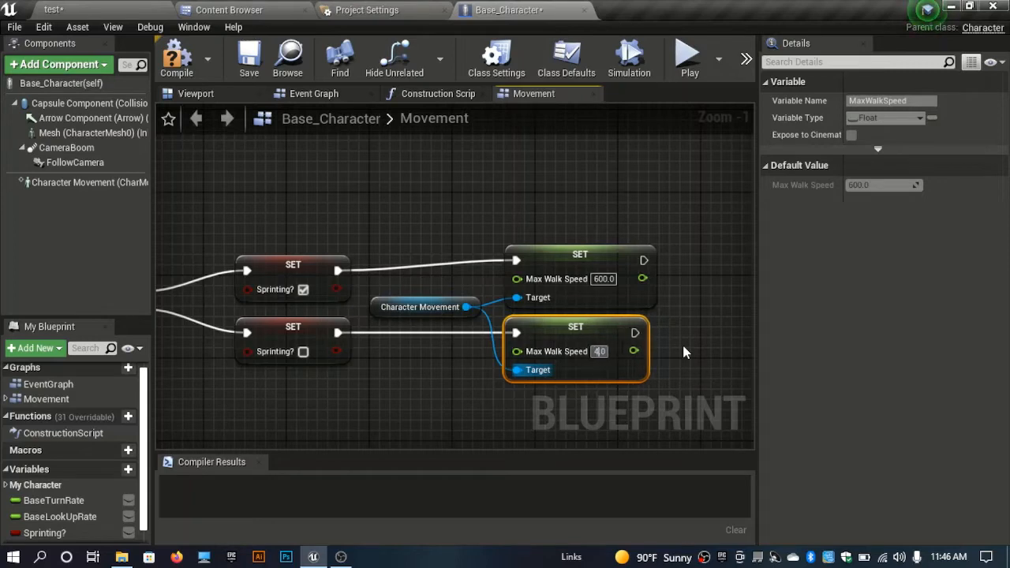
type("0")
key("Return")
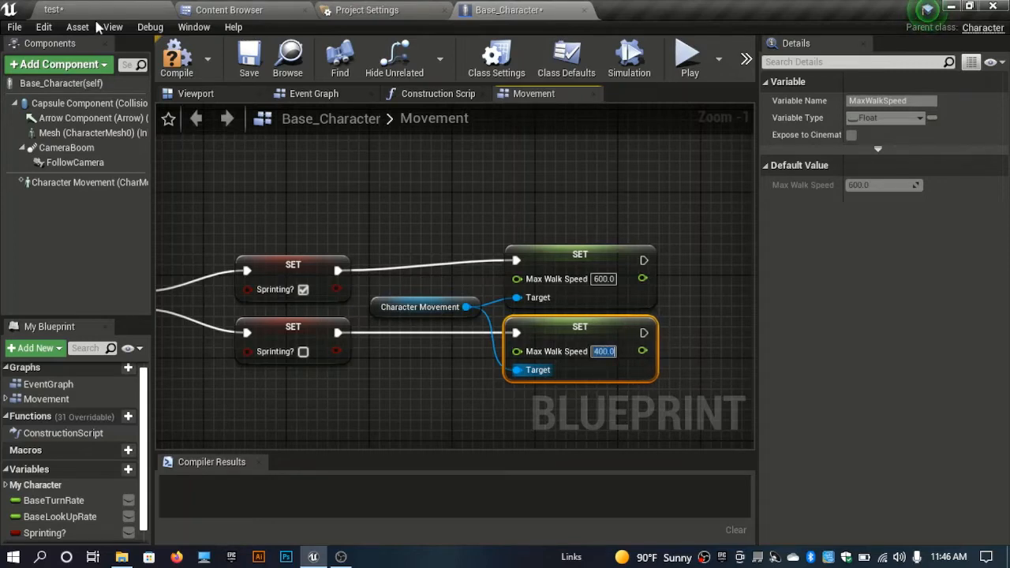
left_click(170, 58)
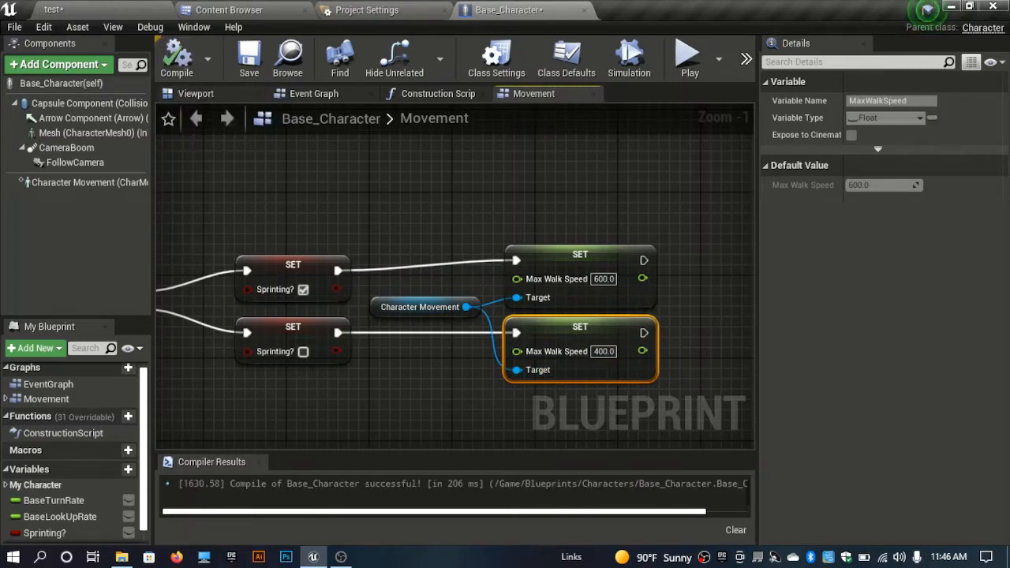
- Enclose all the sprint nodes in a comment box titled Sprint
scroll(472, 221, "down", 3)
left_click_drag(601, 325, 214, 211)
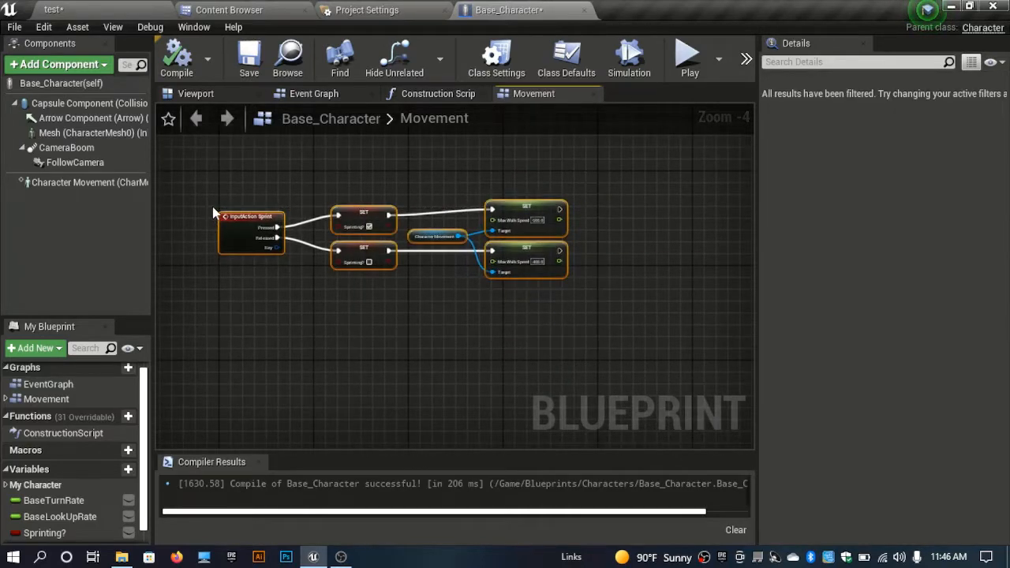
type("c")
type("S")
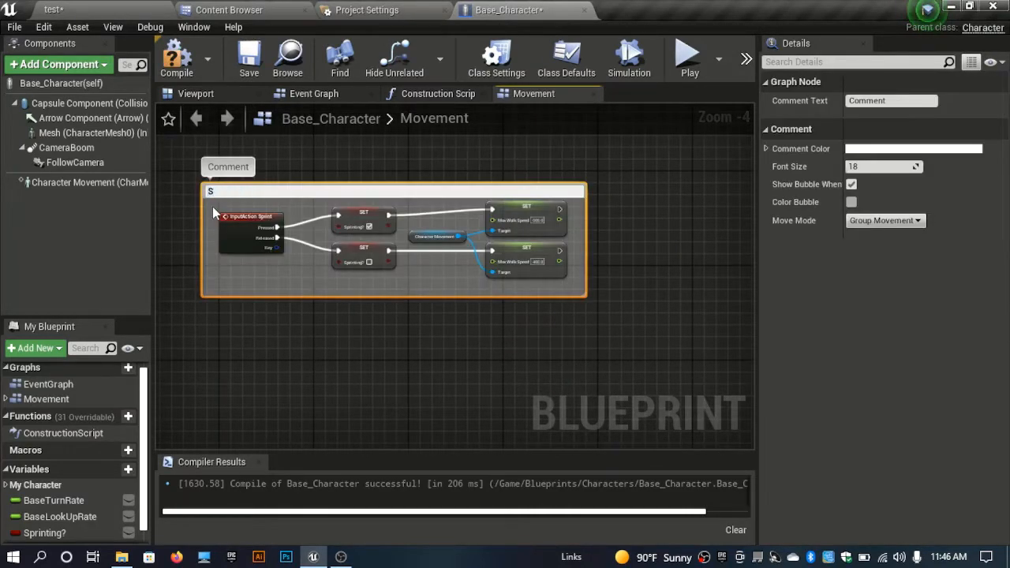
type("print")
key("Return")
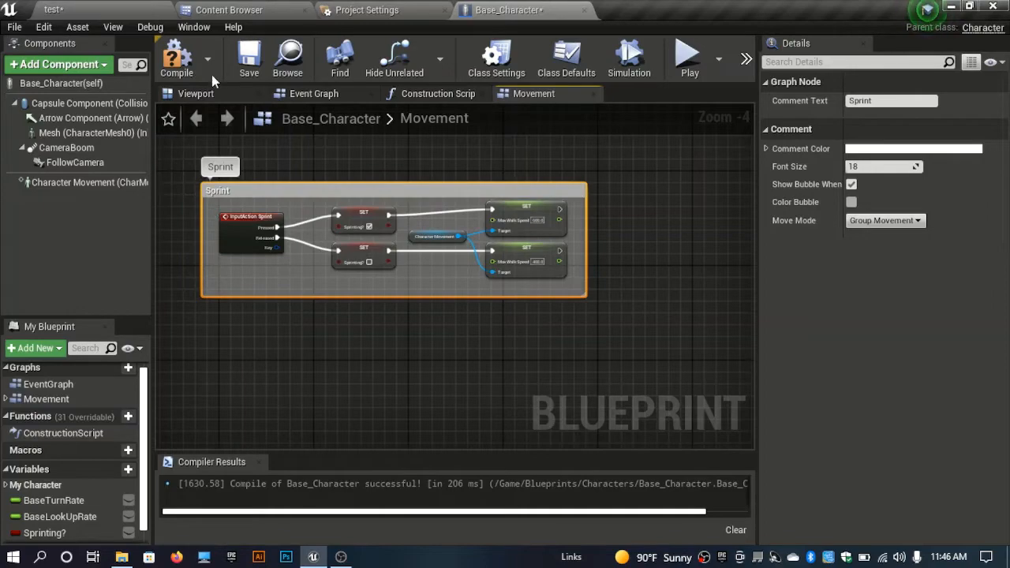
- Play the test level, run the character in several directions to check its speed, and end the play session
left_click(89, 7)
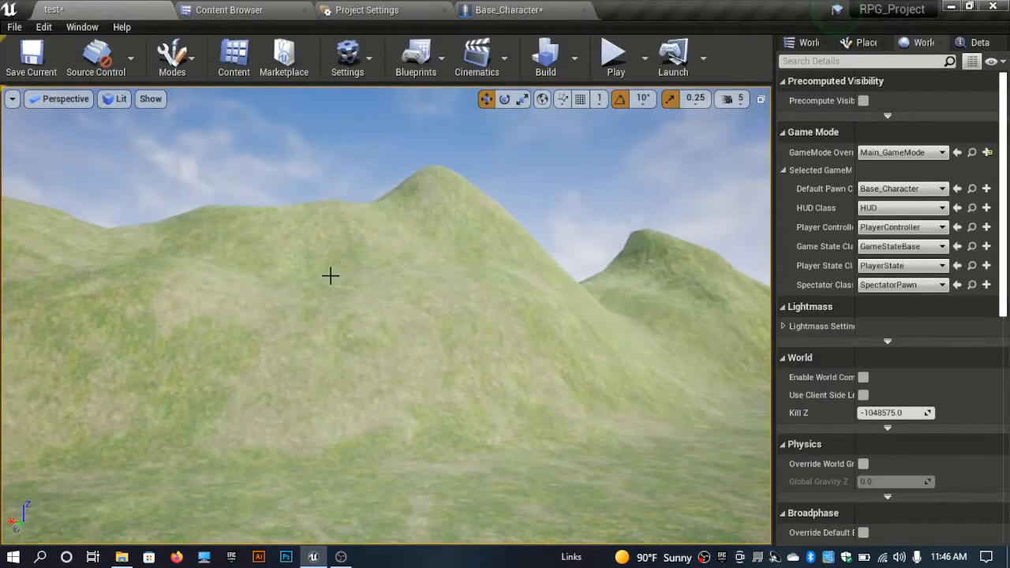
key("alt+p")
left_click(366, 332)
key("w")
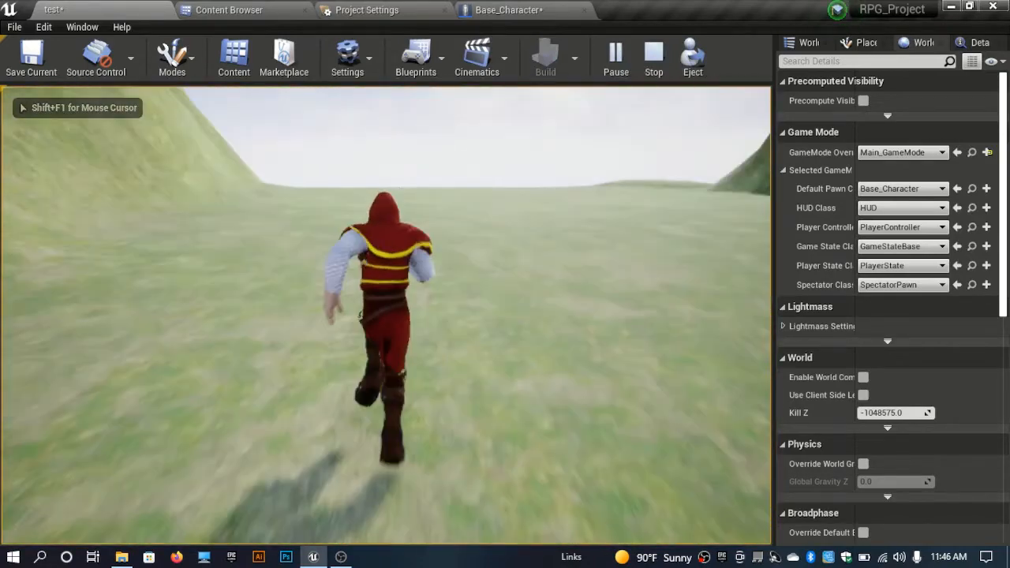
key("s")
key("w")
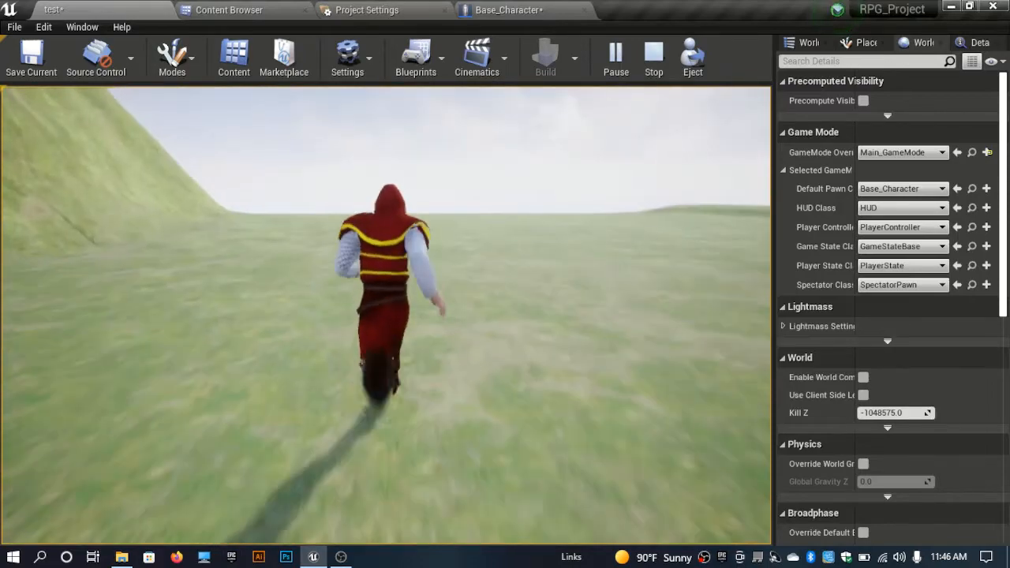
key("d")
key("s")
key("a")
key("w")
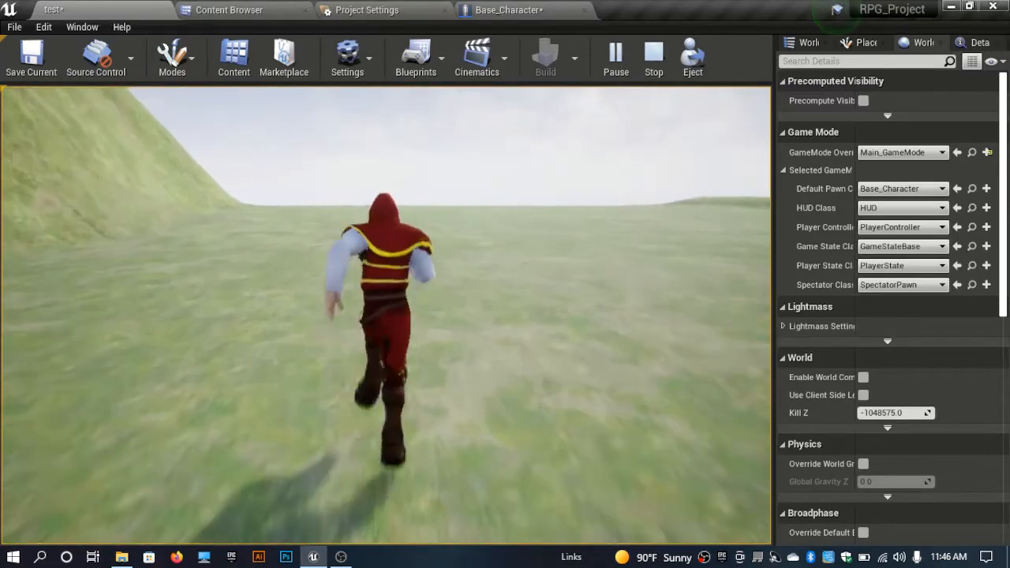
key("space")
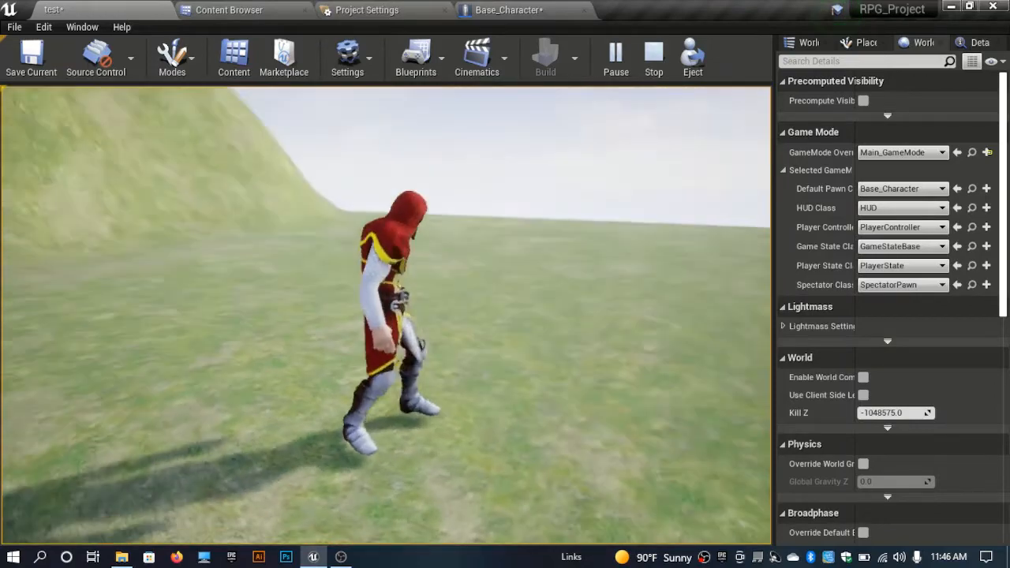
key("shift+F1")
key("Escape")
- Set the Character Movement component's Max Walk Speed to 200 in Base_Character and compile the blueprint
left_click(509, 10)
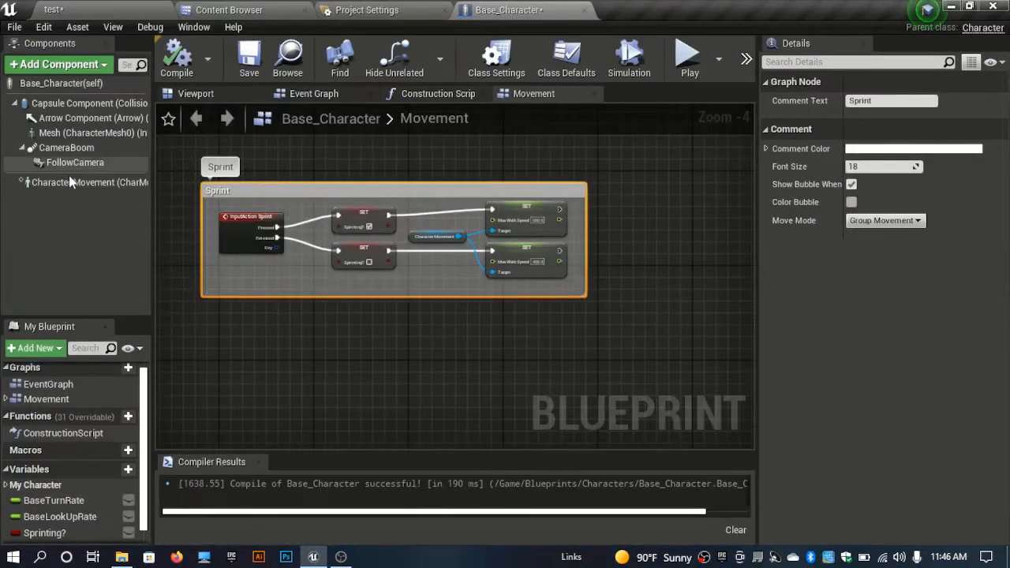
left_click(71, 182)
scroll(868, 442, "down", 1)
left_click(868, 498)
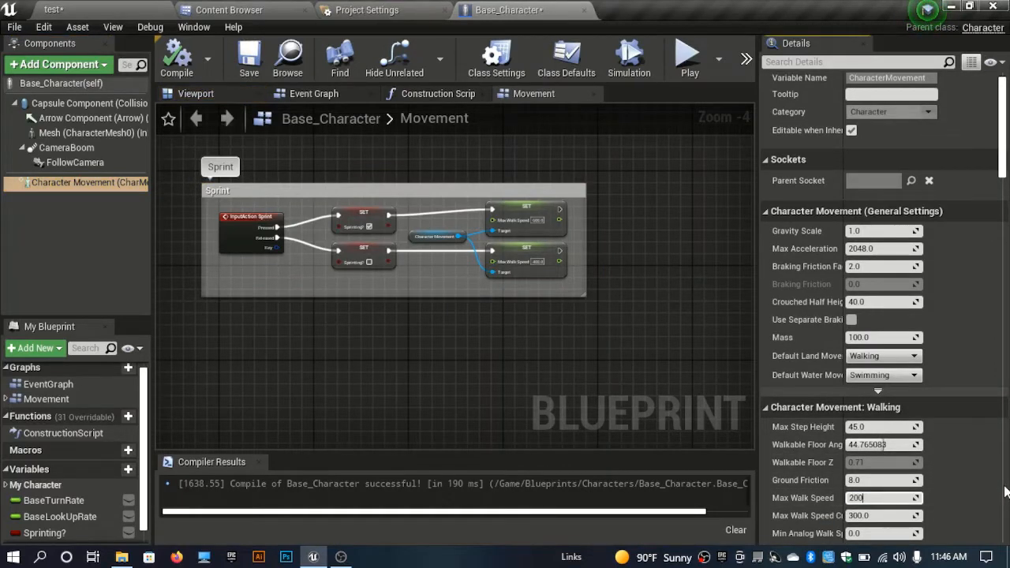
left_click(175, 59)
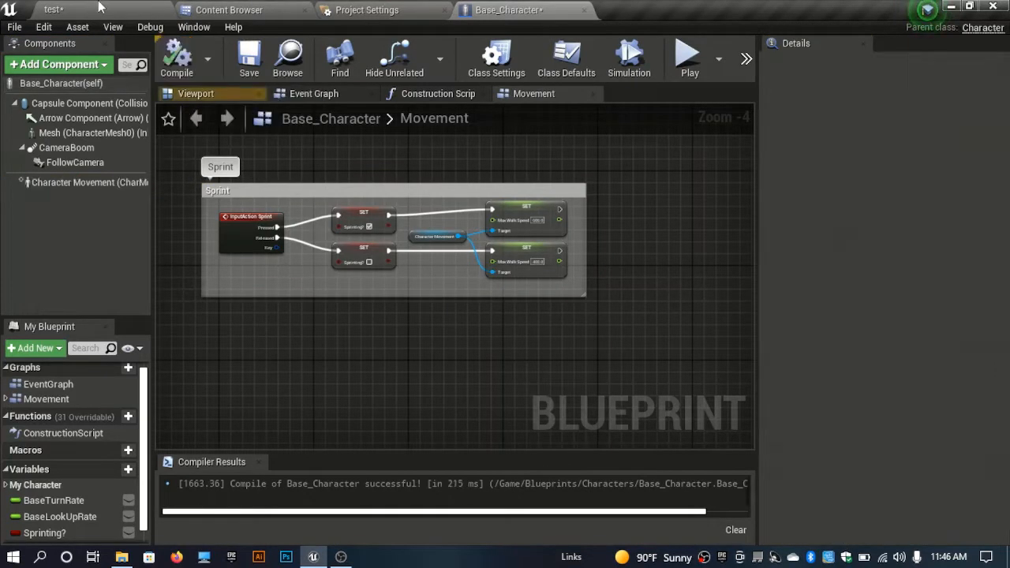
- Play the test level again, walk forward and sprint with the character, and end the play session
left_click(53, 10)
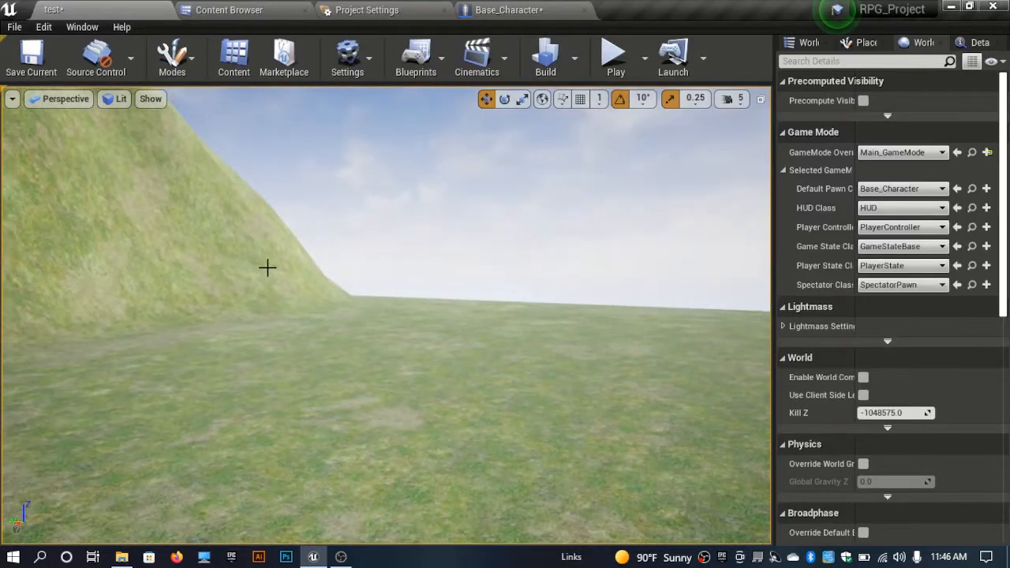
key("alt+p")
key("w")
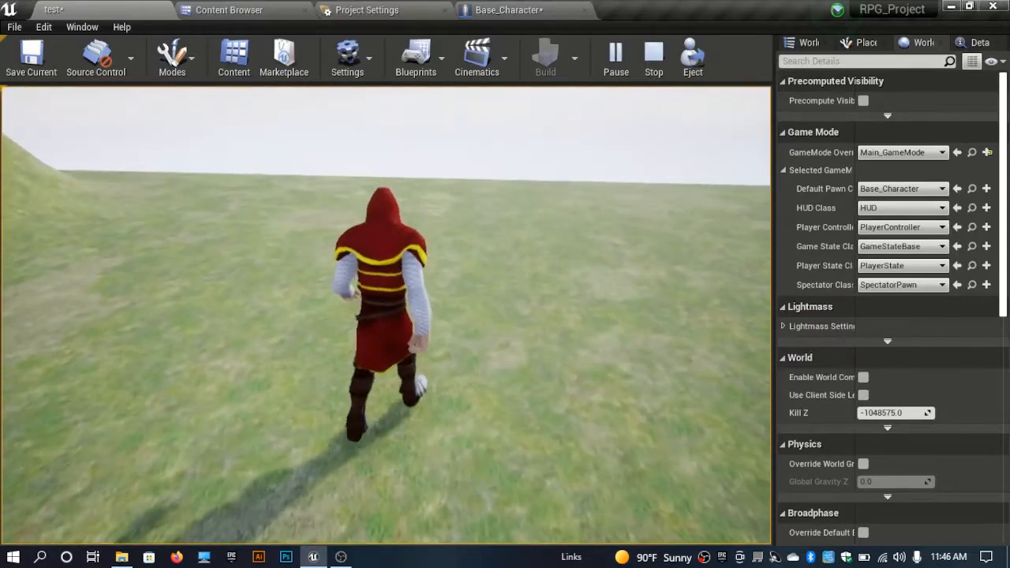
key("shift")
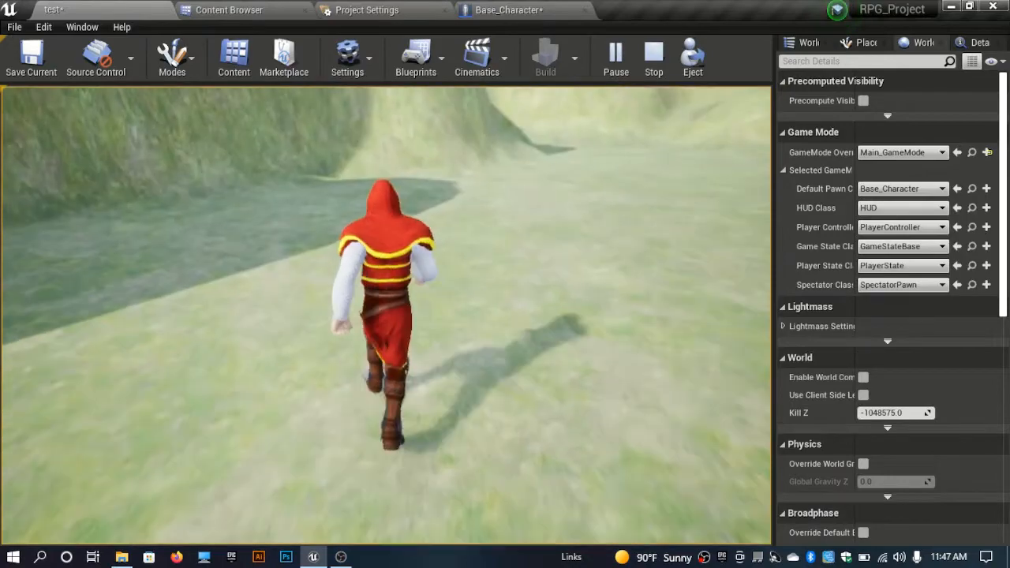
key("Escape")
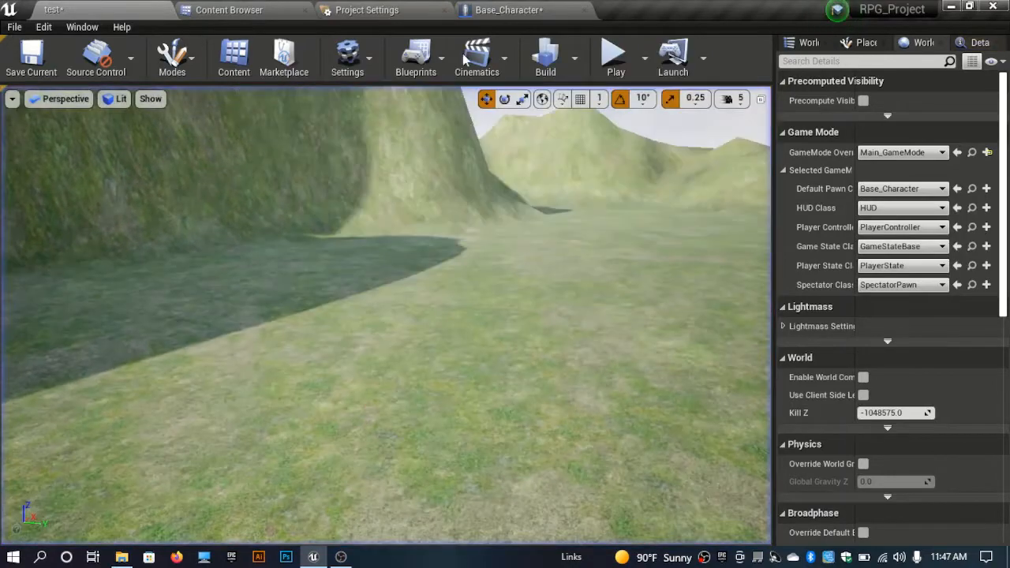
- Open the Assets > Models > Characters > Character001 > Animation > Movement folder in the Content Browser
left_click(268, 10)
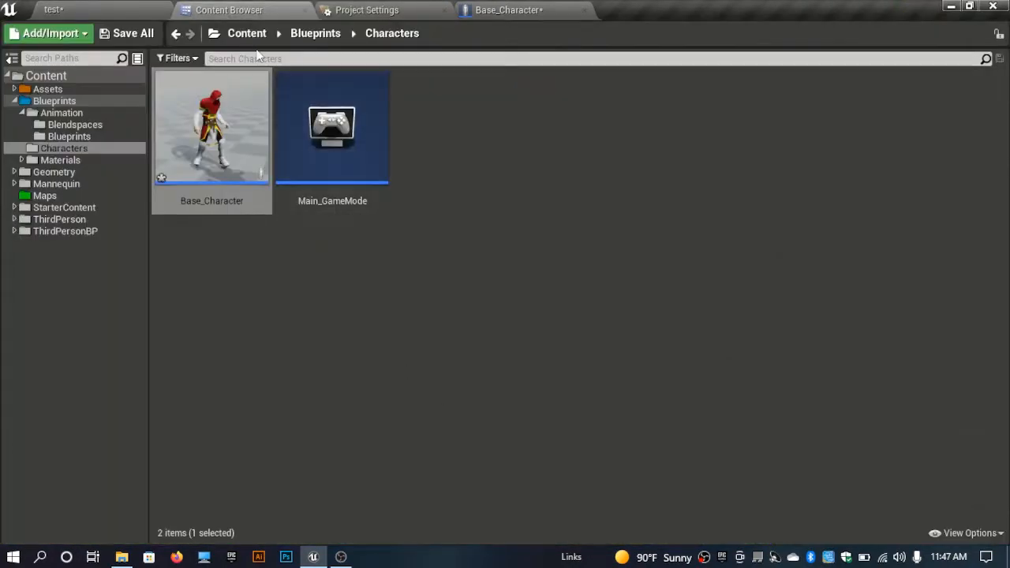
left_click(247, 33)
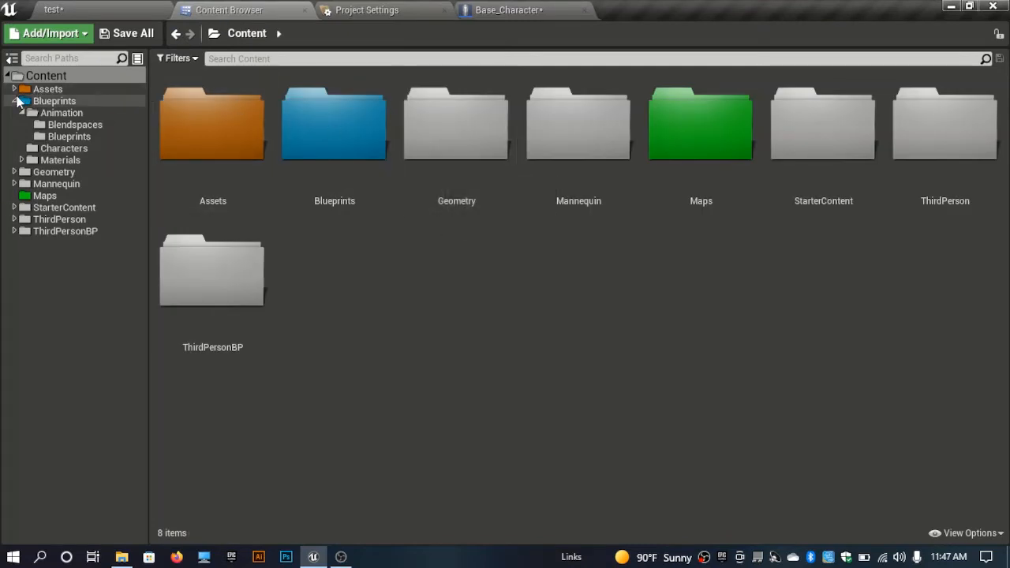
left_click(15, 101)
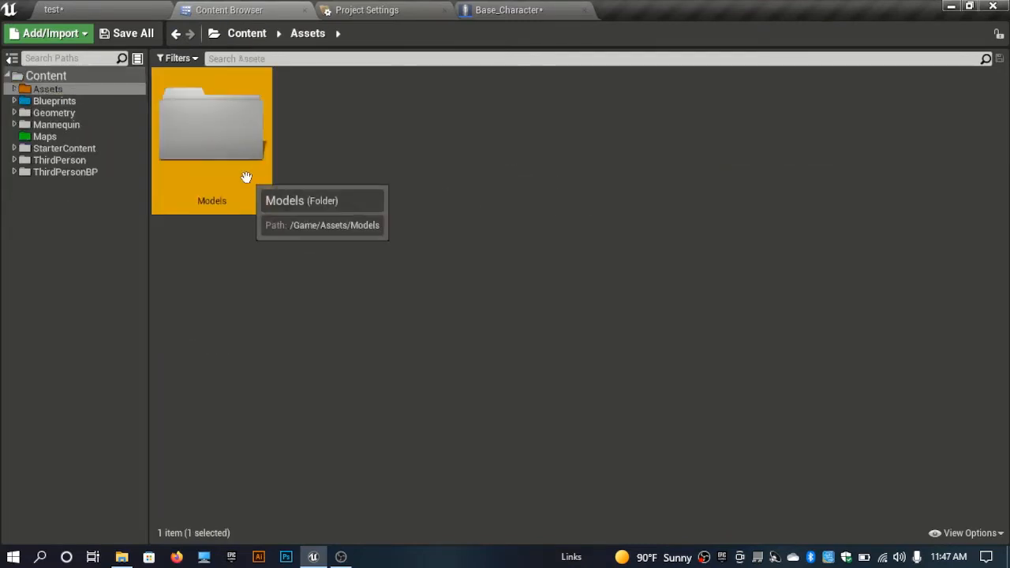
double_click(247, 176)
double_click(216, 180)
double_click(235, 190)
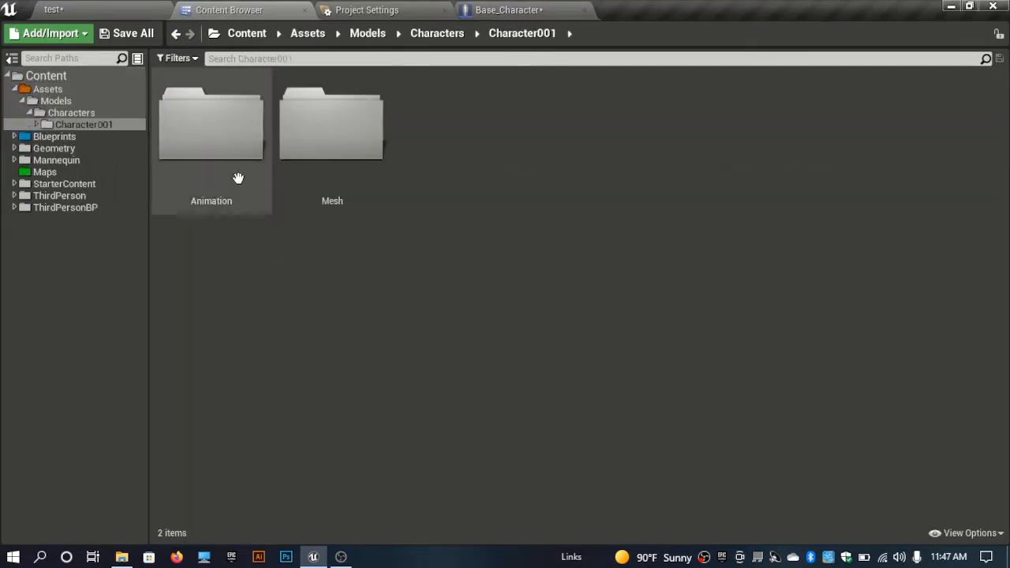
double_click(240, 188)
double_click(236, 180)
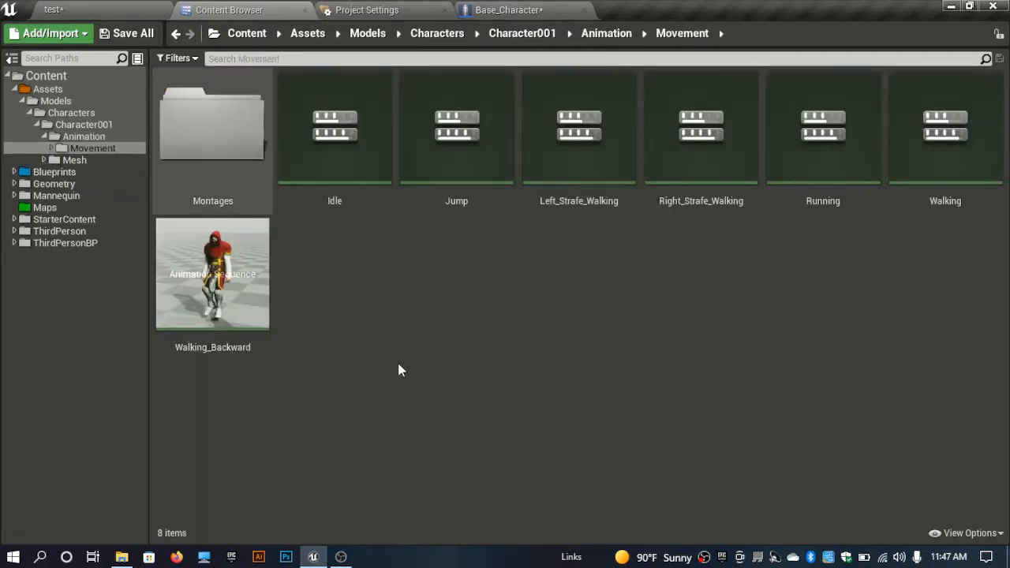
- Switch to the File Explorer Movement folder and bring its Sprint animation file into the Content Browser's Movement folder for import
mouse_move(133, 562)
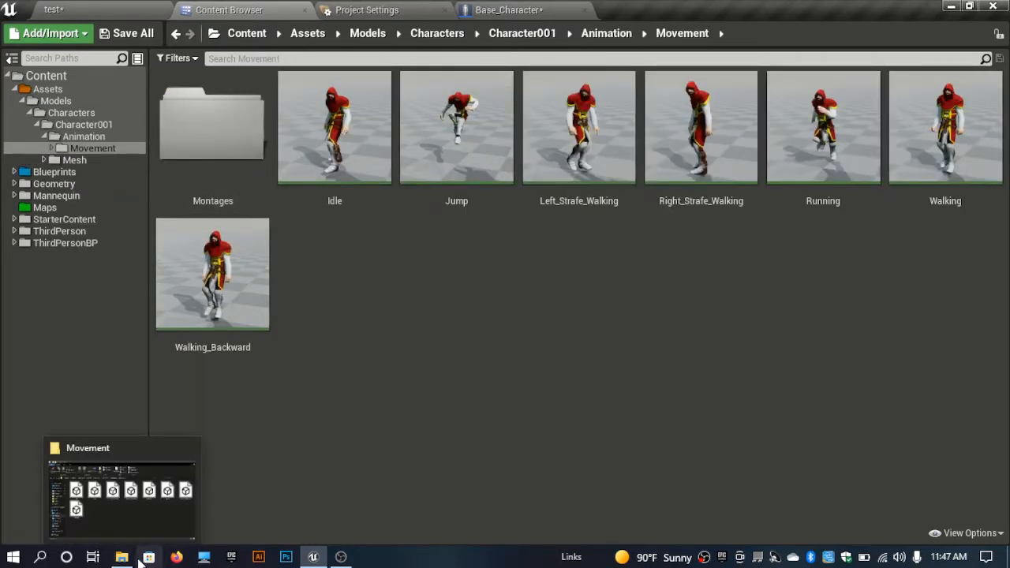
left_click(150, 504)
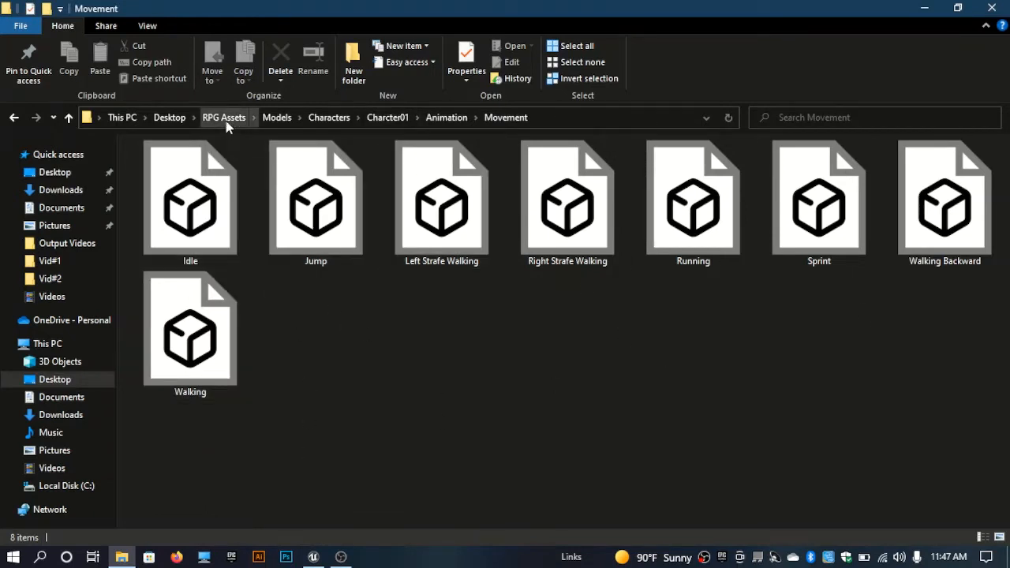
left_click(825, 213)
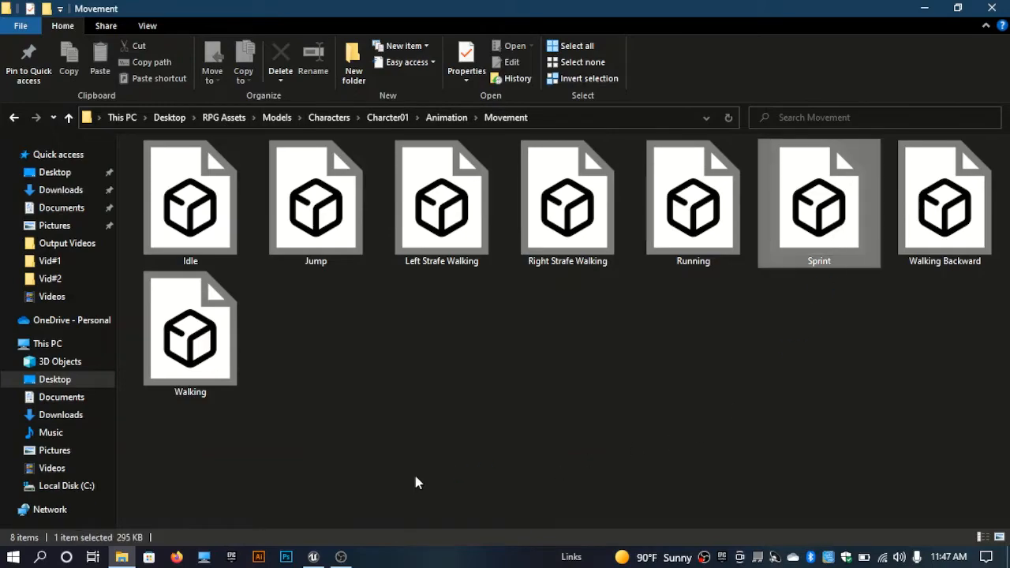
left_click_drag(418, 483, 382, 350)
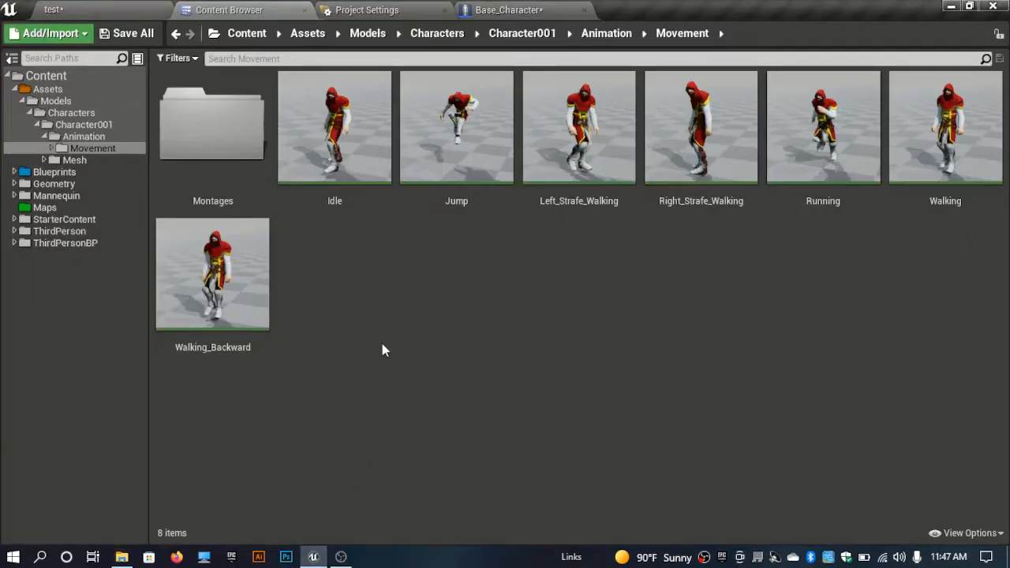
left_click_drag(388, 311, 388, 297)
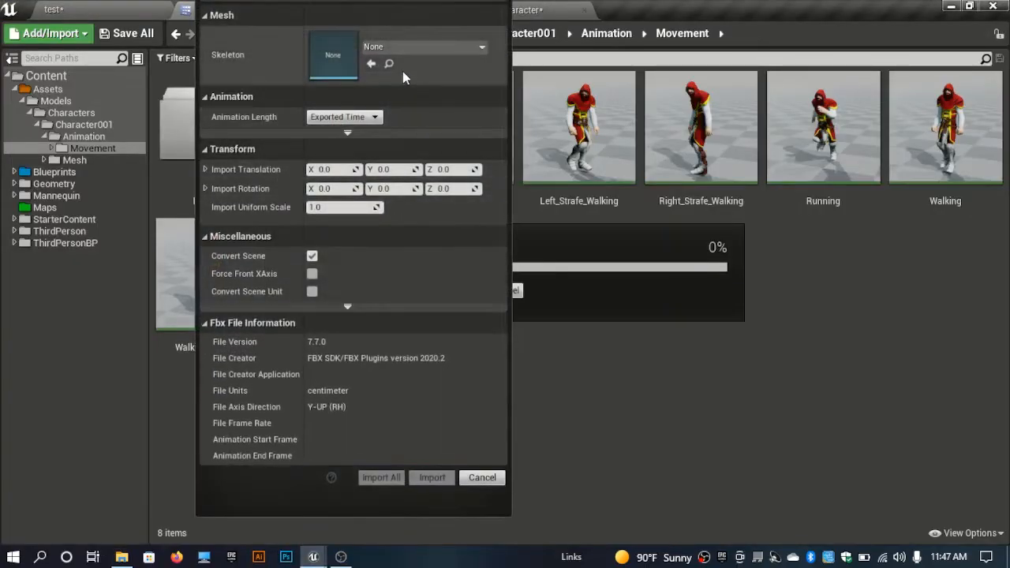
- Assign knight_Mesh_Skeleton as the skeleton in the FBX import options and import the Sprint animation
left_click(414, 48)
left_click(416, 155)
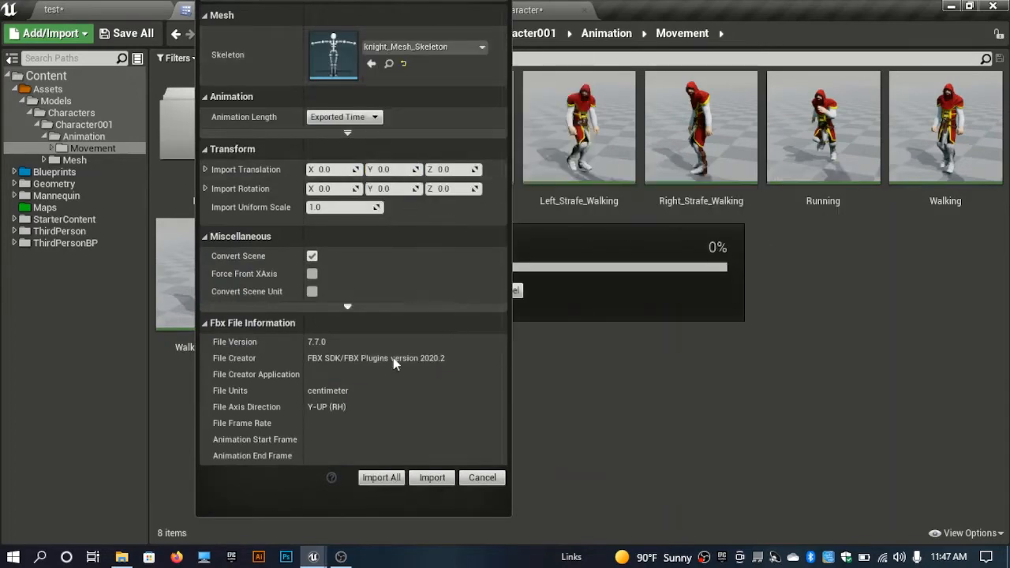
left_click(385, 480)
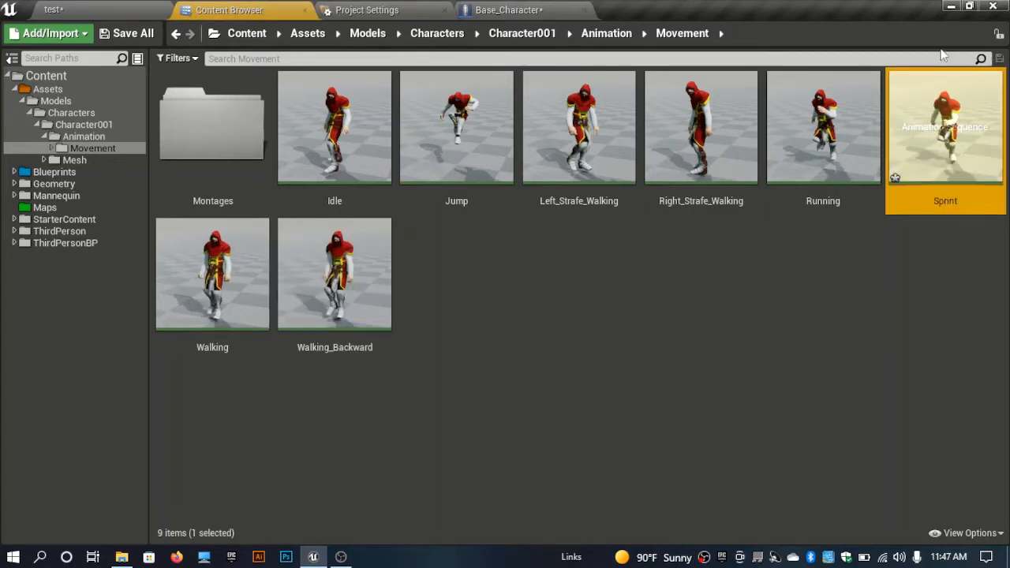
left_click(843, 353)
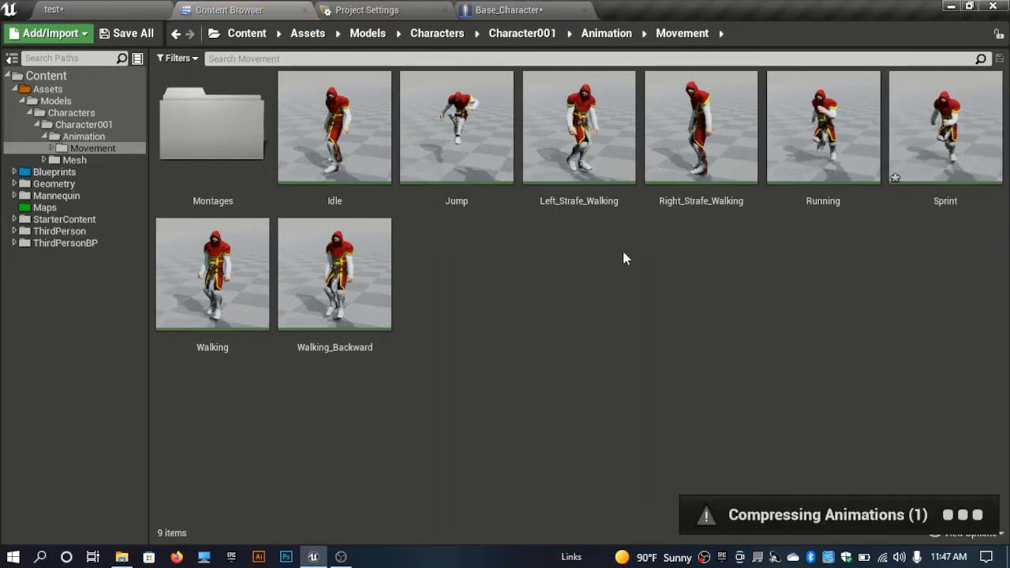
- Open the Knight_AnimBS blend space from Blueprints > Animation > Blendspaces and display the animation names on its sample points
left_click(14, 90)
left_click(48, 101)
double_click(229, 158)
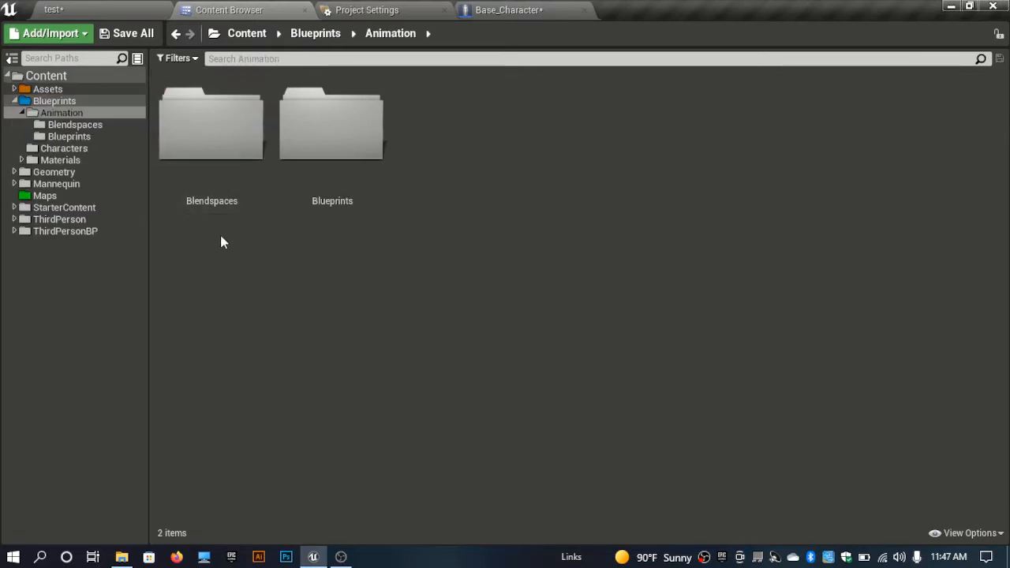
double_click(215, 150)
double_click(220, 175)
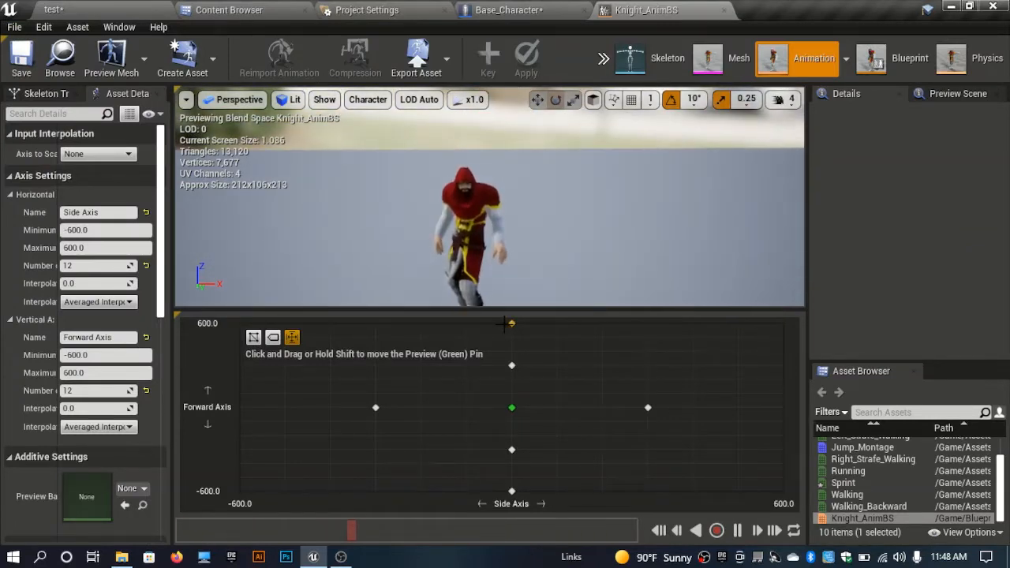
left_click(272, 337)
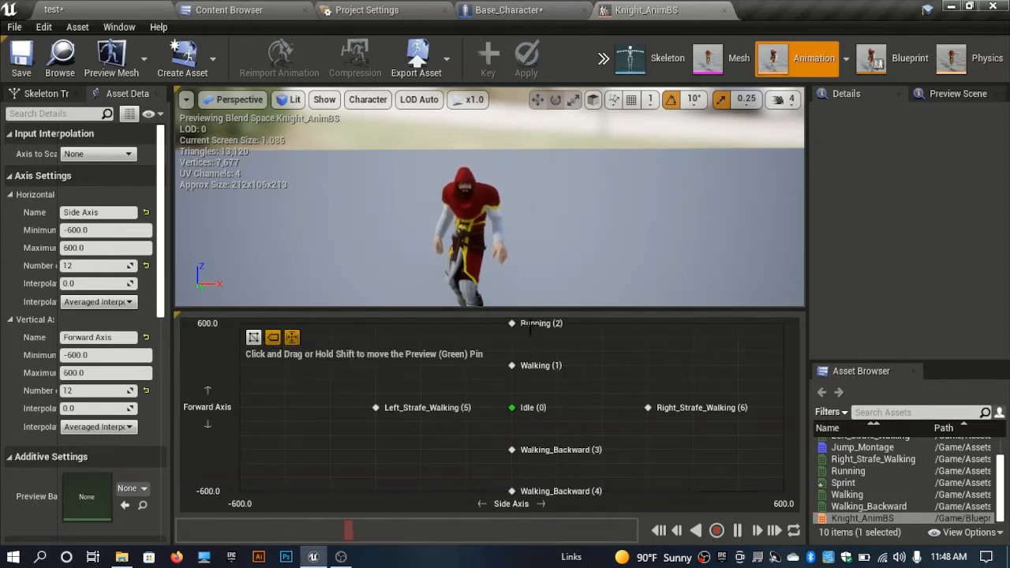
- Move the blend space's Walking sample to Forward Axis 200 and the Running sample to Forward Axis 400, keeping Side Axis at 0
mouse_move(513, 324)
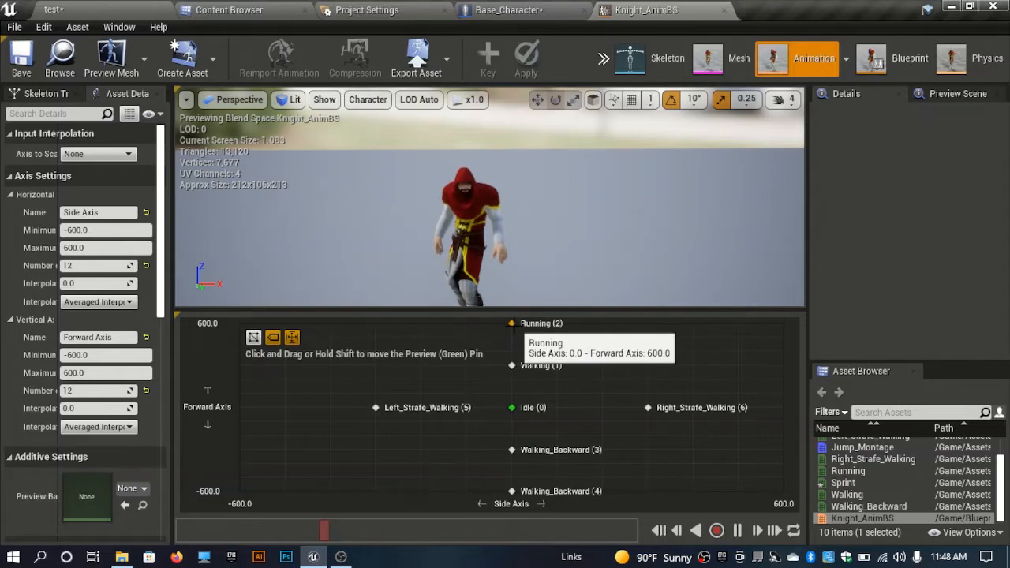
mouse_move(512, 366)
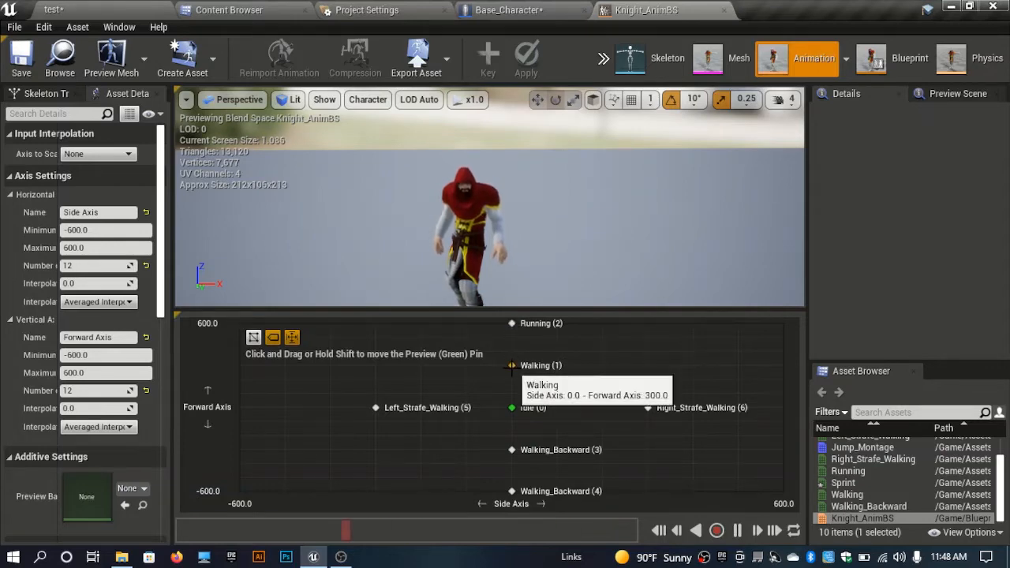
left_click_drag(512, 366, 512, 380)
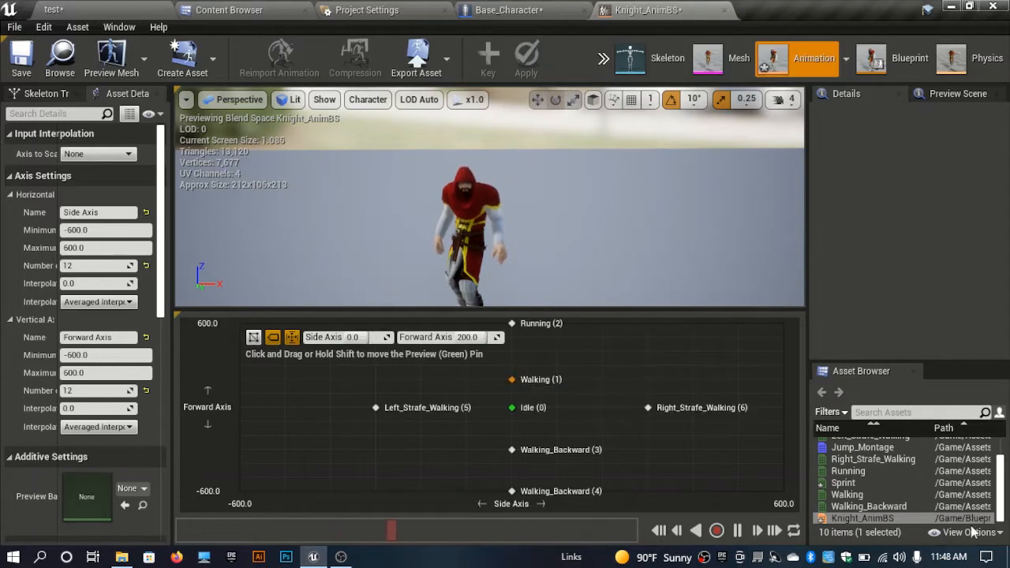
left_click_drag(512, 323, 511, 352)
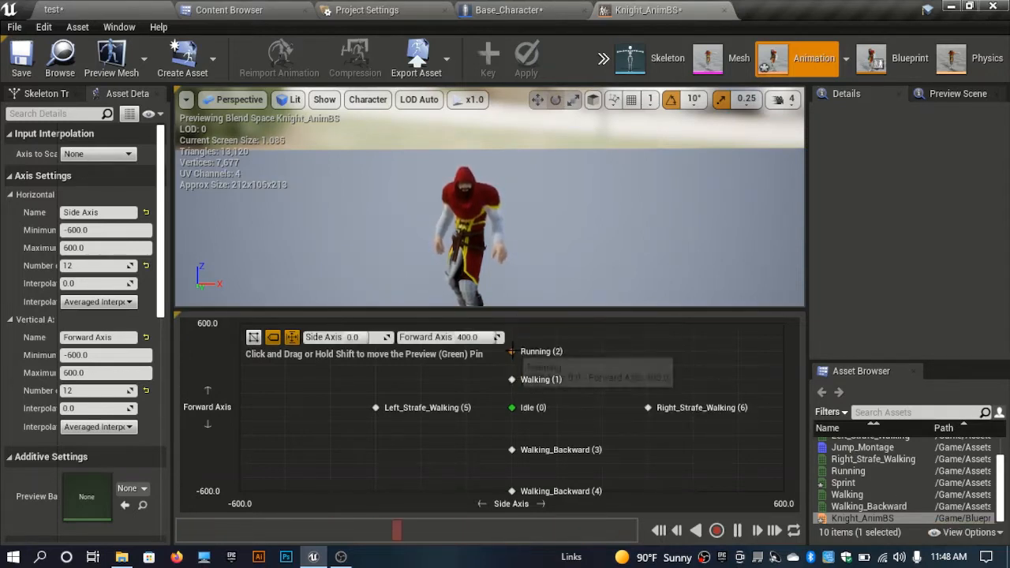
- Add the Sprint animation to the blend space at Side Axis 0 and Forward Axis 600, and save Knight_AnimBS
scroll(866, 487, "up", 2)
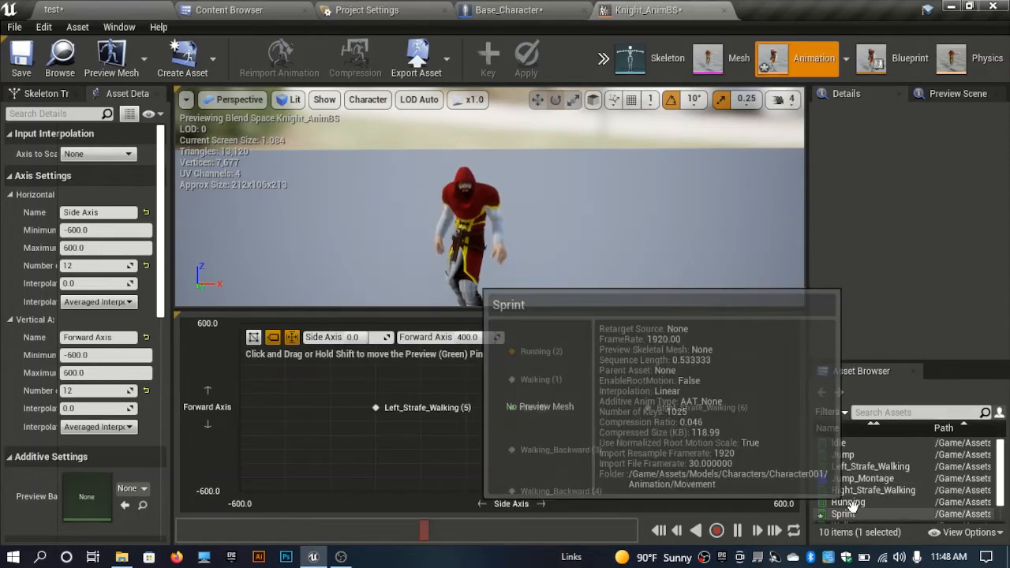
left_click_drag(843, 514, 511, 323)
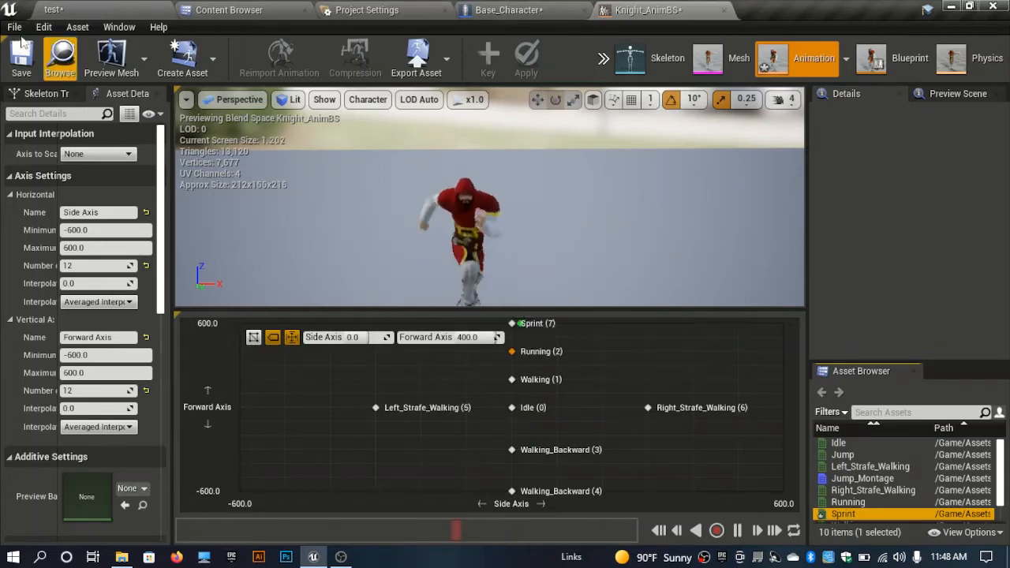
left_click(22, 60)
- Play the test level, check the character's walking, sprinting and jumping animations, and end the play session
left_click(81, 8)
right_click_drag(449, 307, 489, 262)
key("alt+p")
key("w")
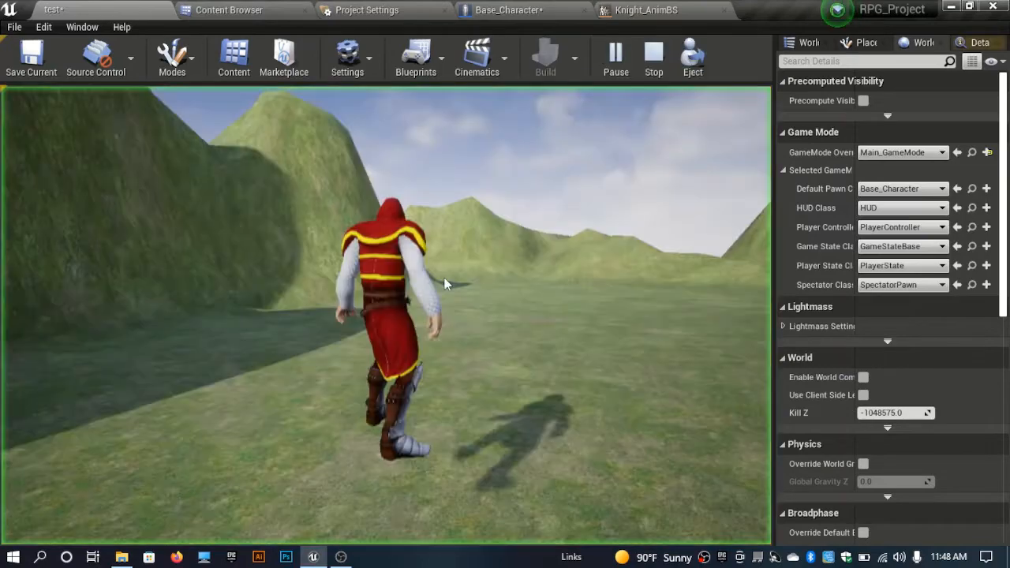
left_click(450, 282)
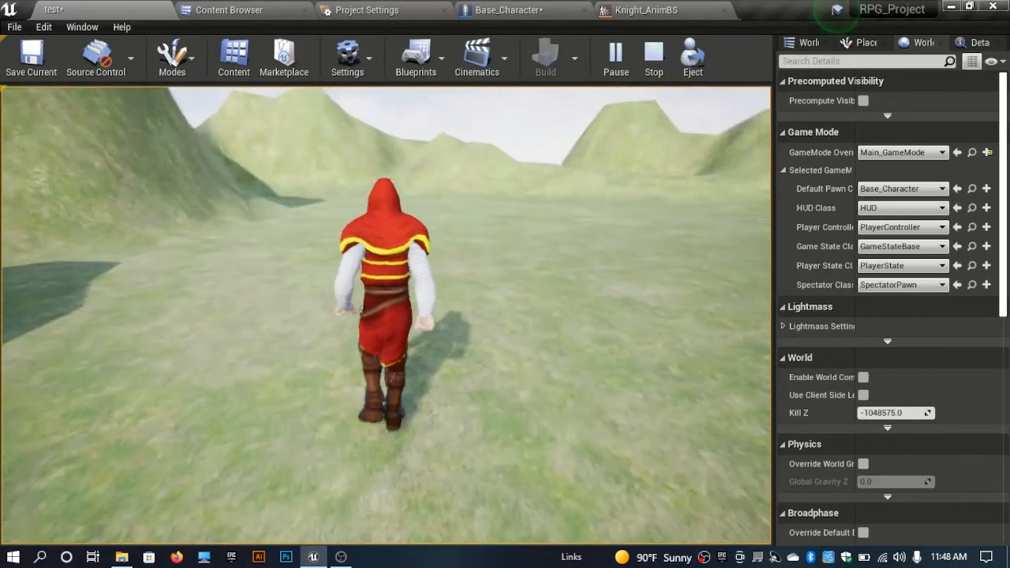
key("shift")
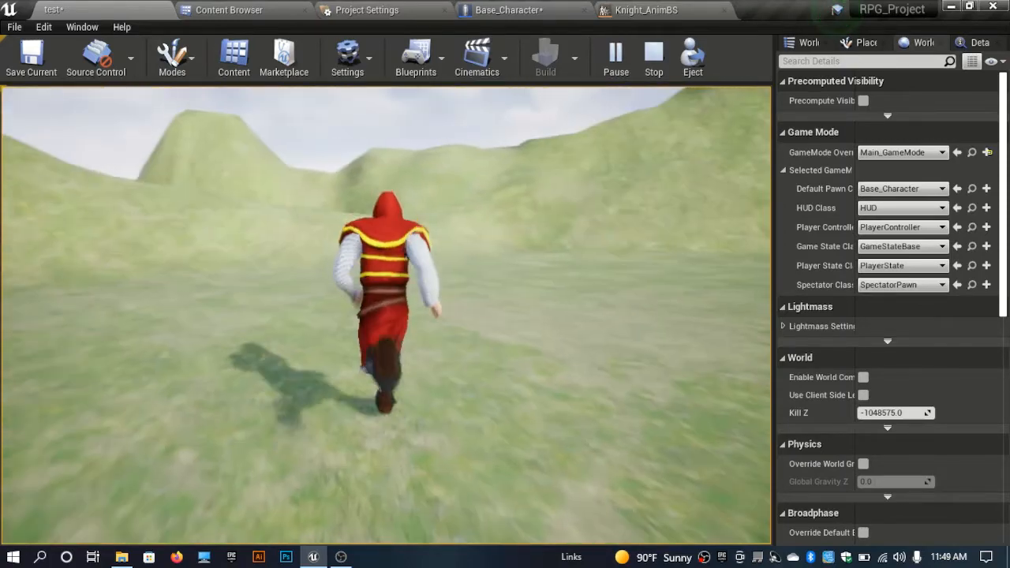
key("space")
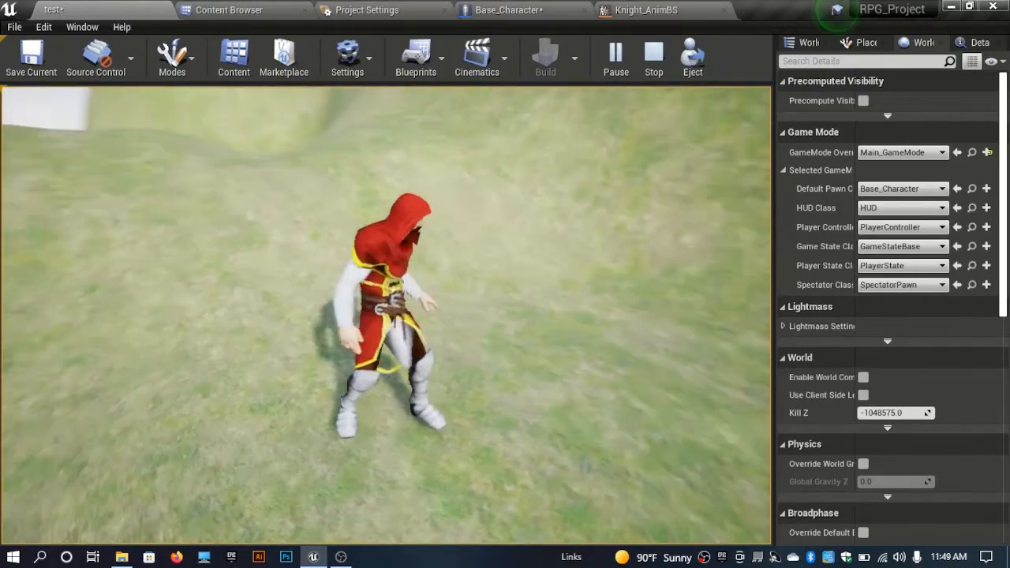
key("Escape")
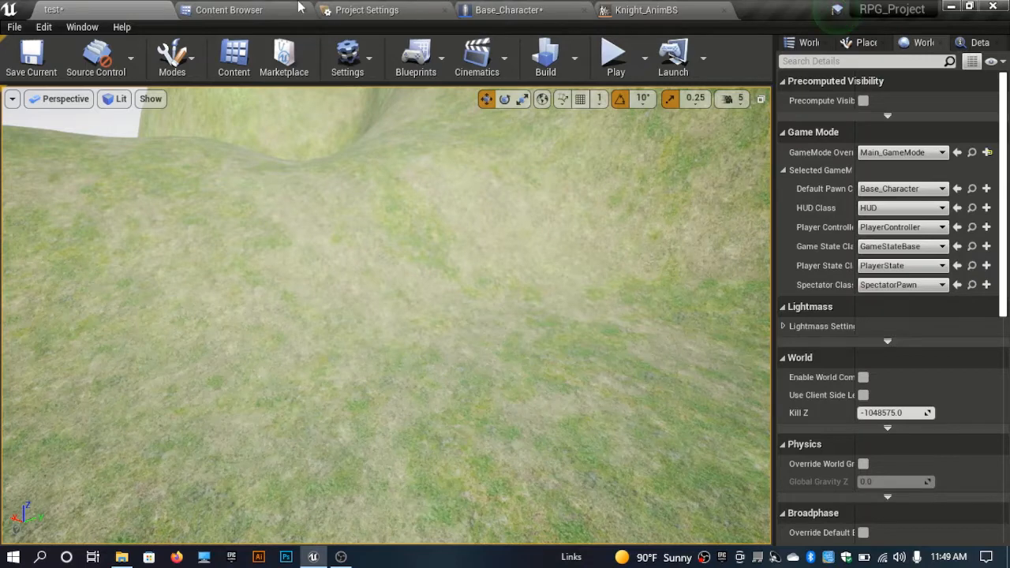
- Add a new action mapping named Toggle Walk/Run in the project's Input settings
left_click(359, 9)
left_click(331, 186)
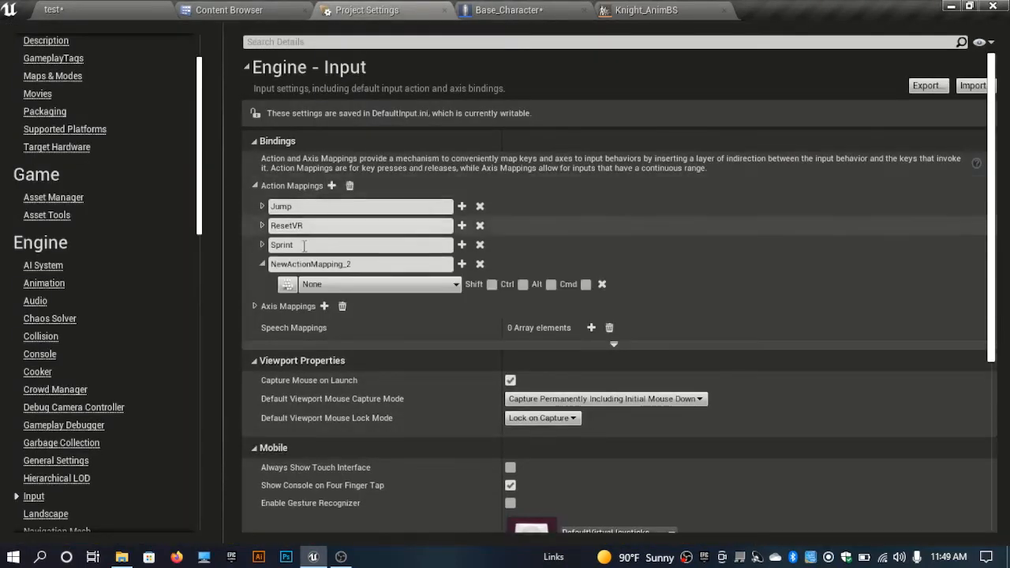
double_click(344, 266)
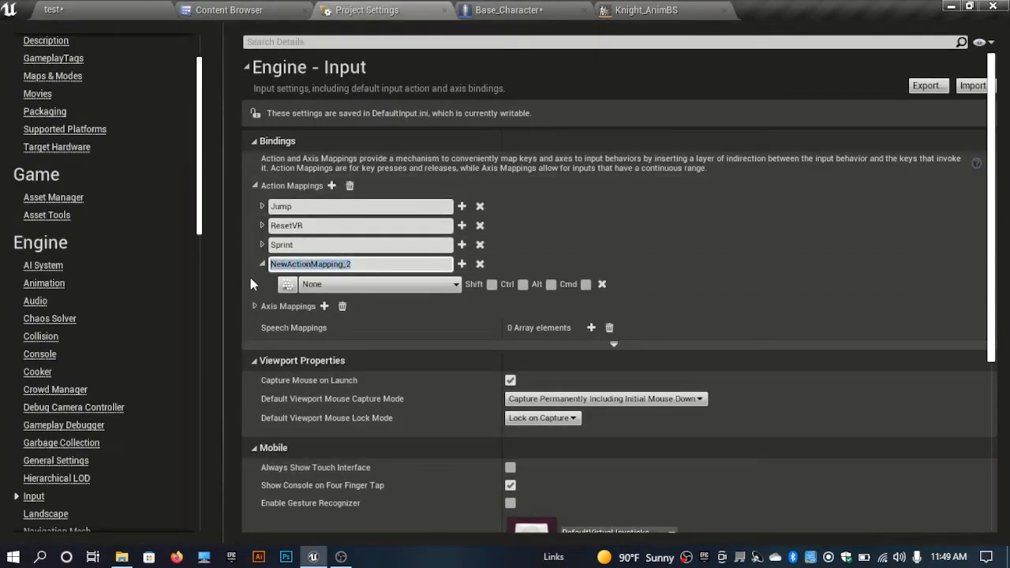
type("Toggle")
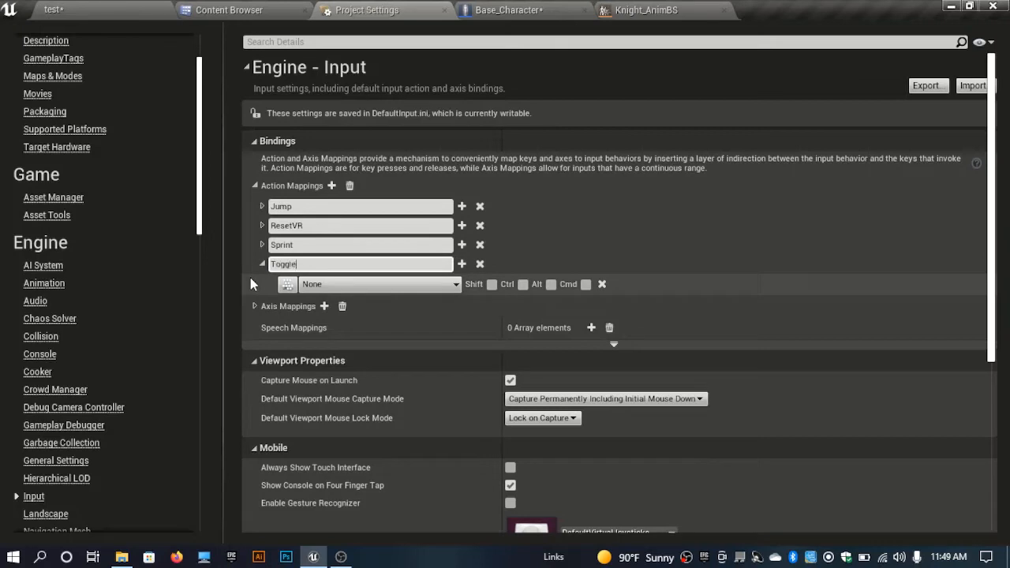
type(" Walk/Run")
key("Return")
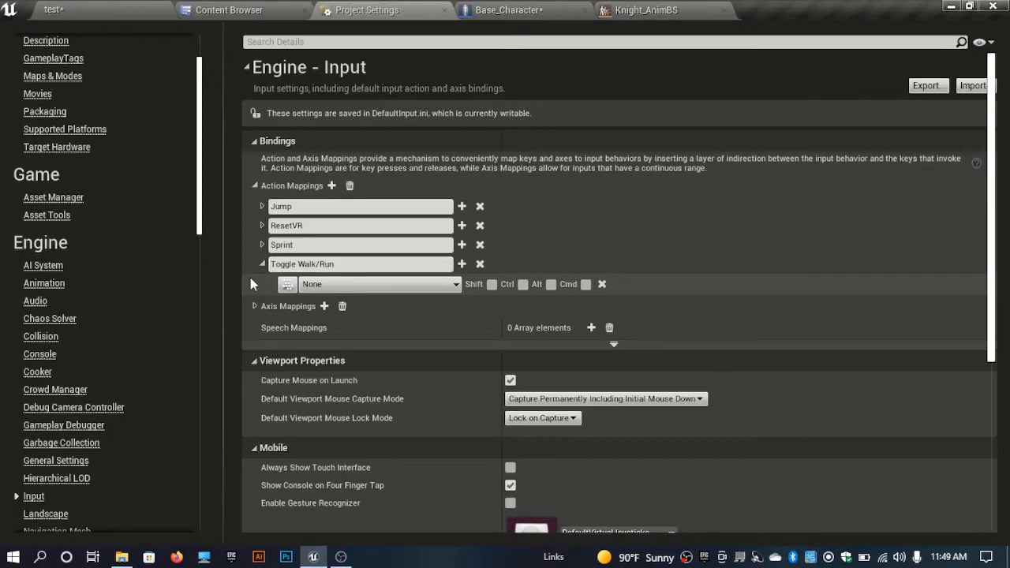
- Bind the Toggle Walk/Run action mapping to the Caps Lock key and collapse its entry
left_click(352, 286)
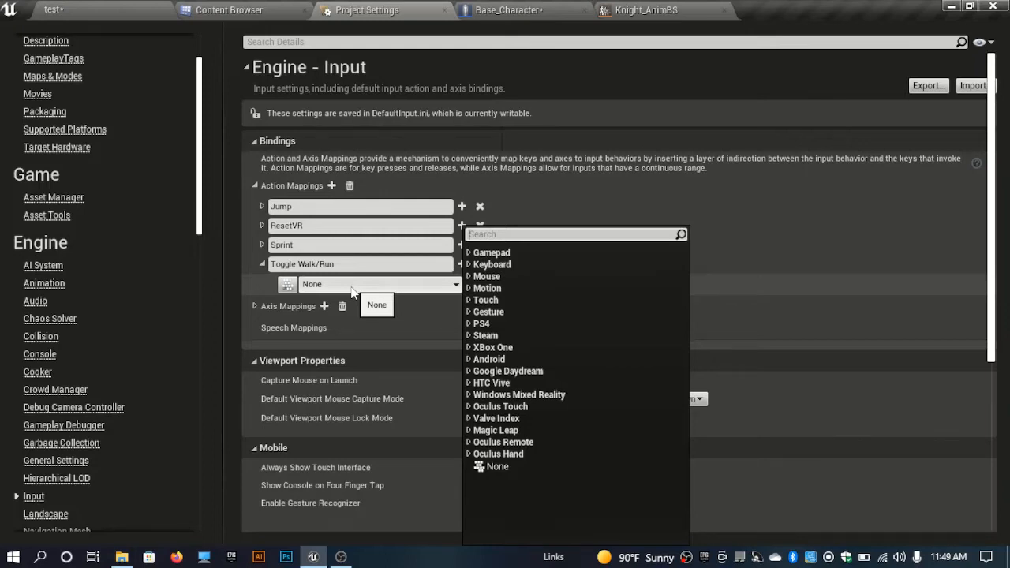
type("Caps")
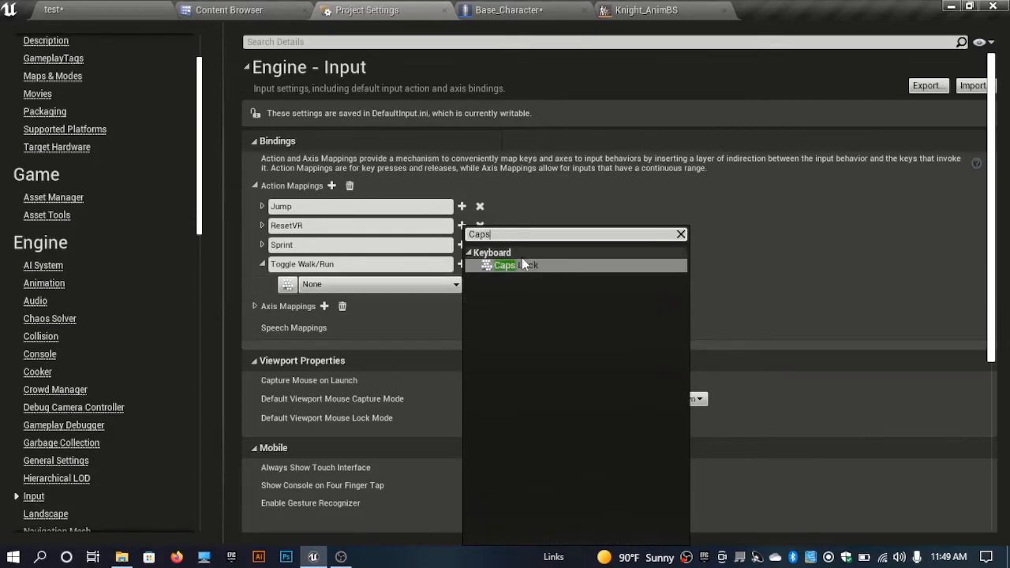
left_click(519, 269)
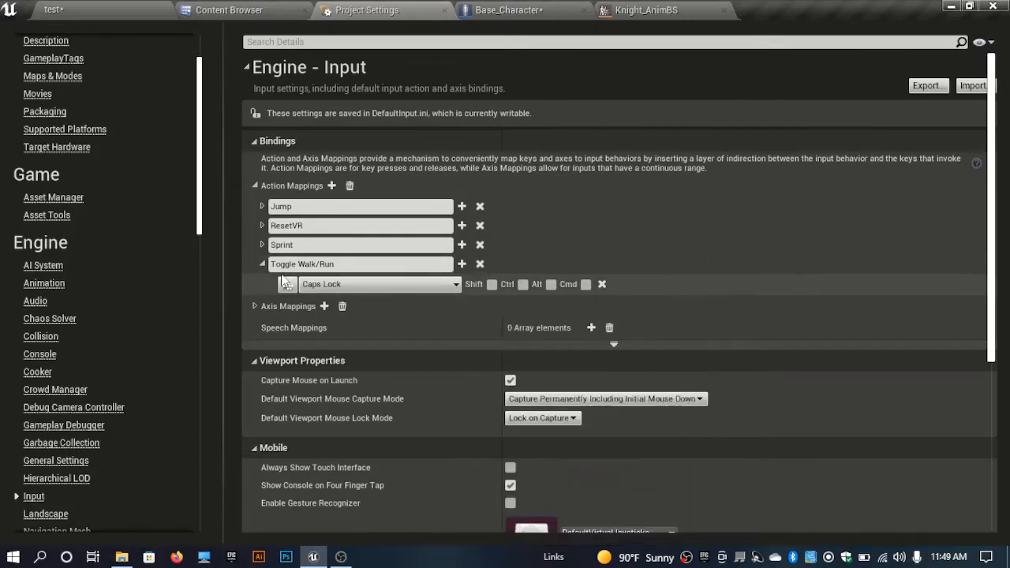
left_click(262, 264)
- Add the Toggle Walk/Run input action event to Base_Character's Movement graph and place it below the Sprint comment group
left_click(588, 10)
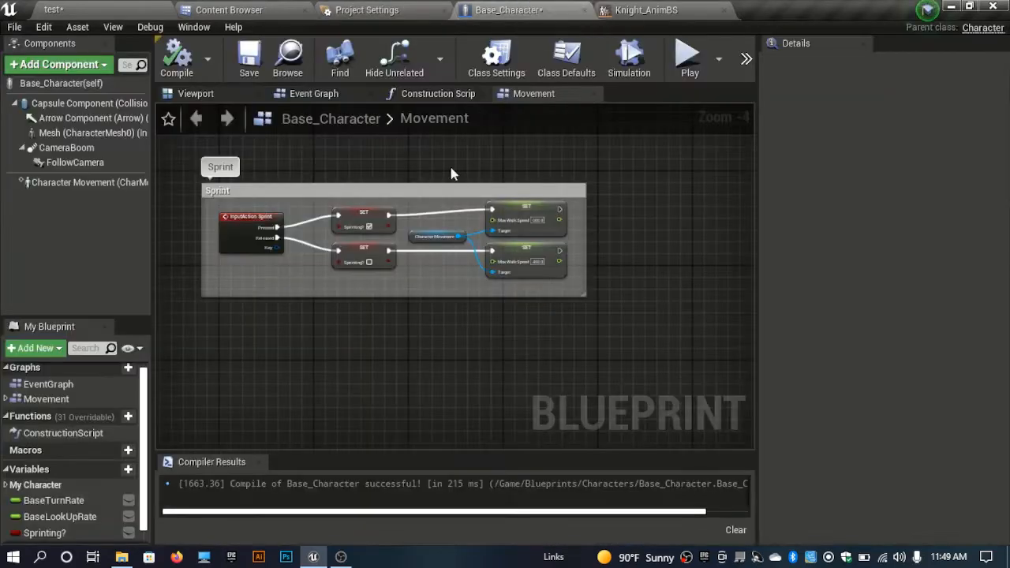
right_click(307, 329)
type("toggl")
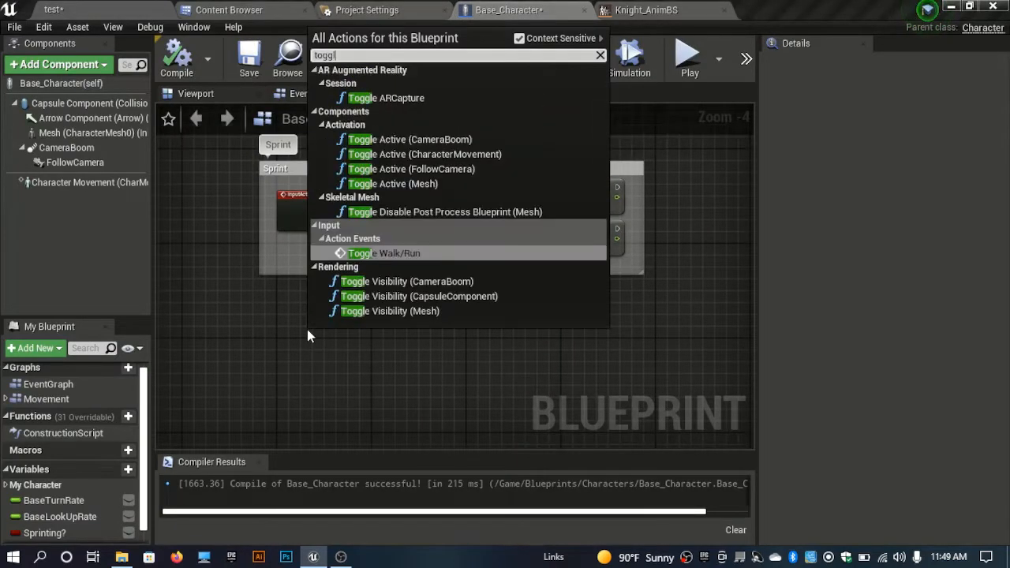
type("e w")
key("Return")
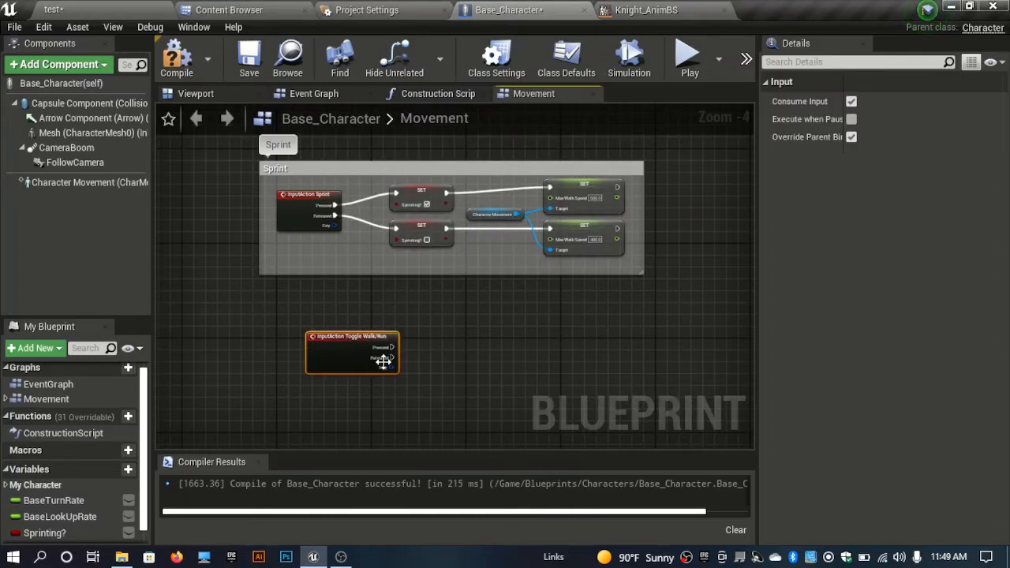
left_click_drag(334, 354, 293, 361)
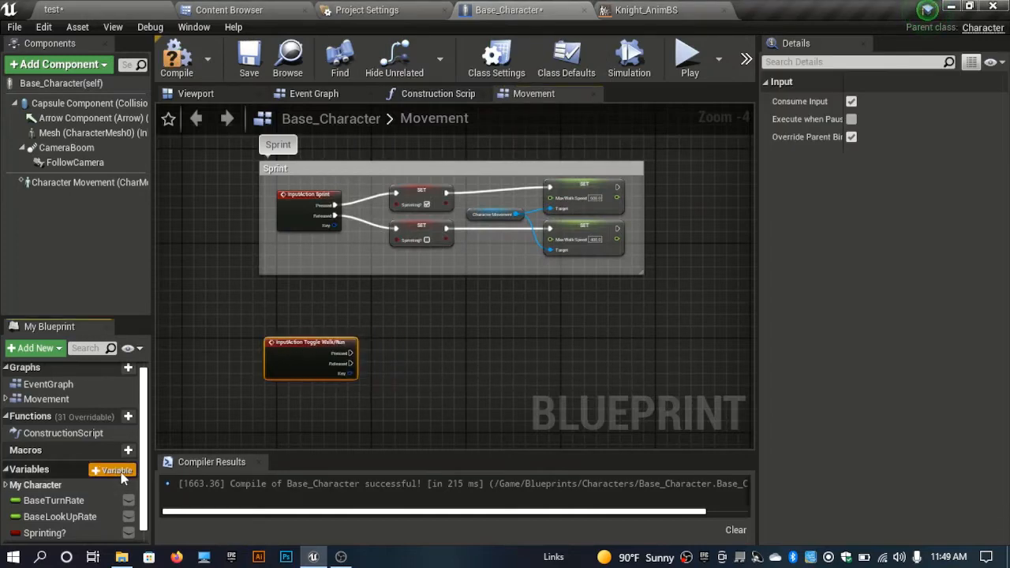
- Create a Boolean variable named Running? in the Base_Character blueprint
left_click(116, 470)
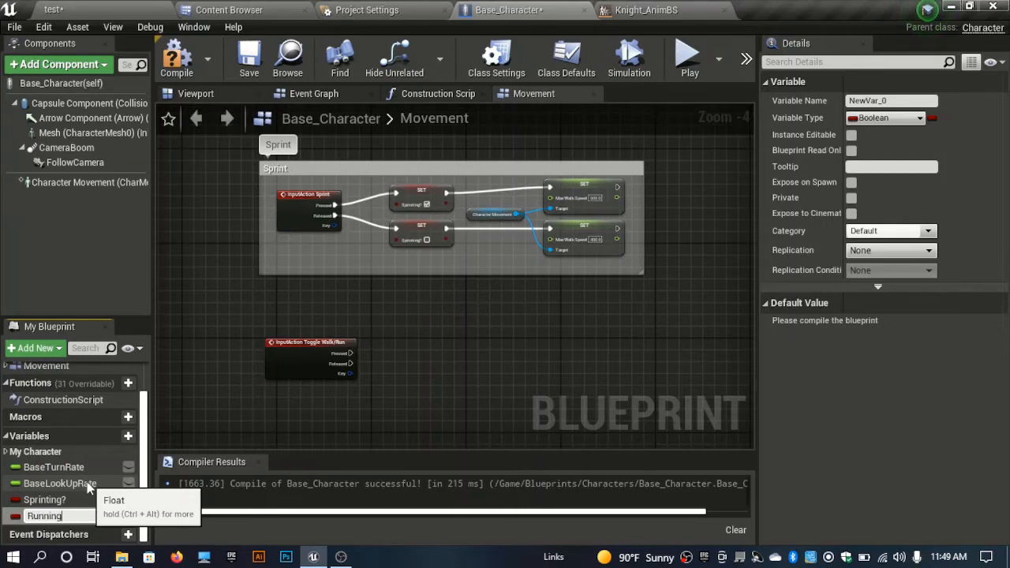
key("Return")
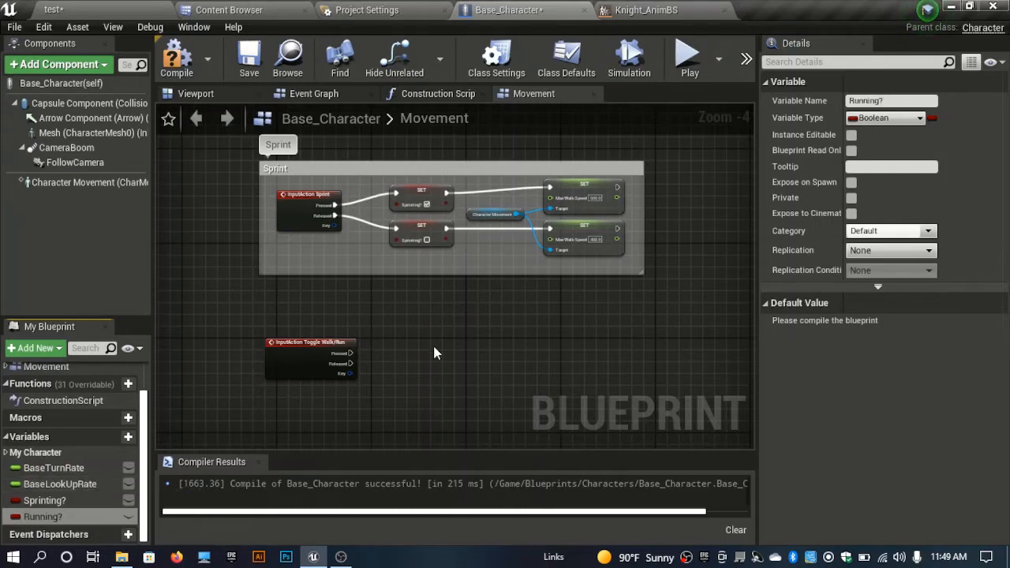
- Compile Base_Character and add a Set Running? node wired to the Pressed output of the Toggle Walk/Run event
scroll(435, 350, "up", 1)
left_click(174, 63)
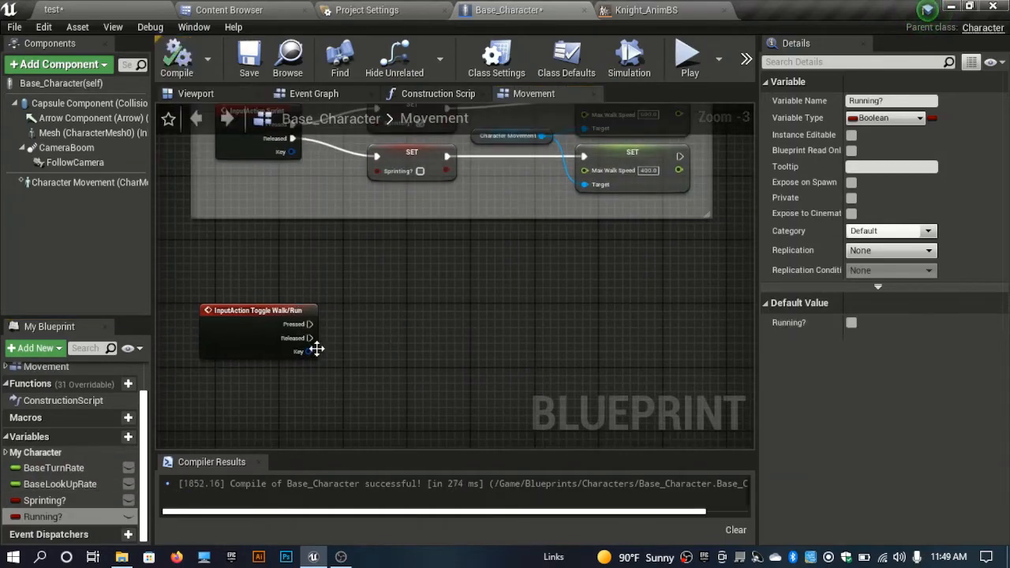
left_click_drag(83, 517, 312, 326)
left_click_drag(437, 328, 445, 329)
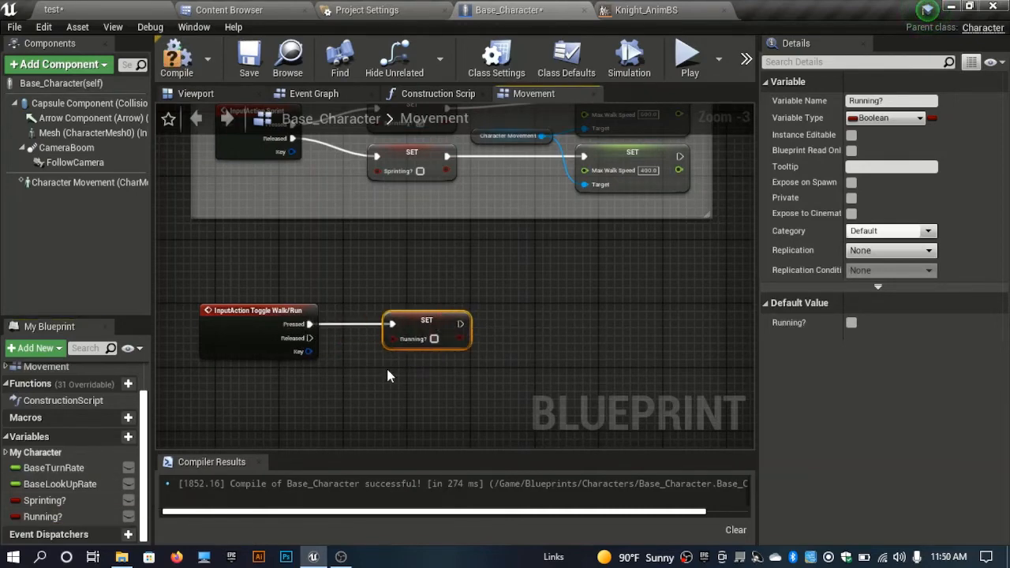
left_click(369, 382)
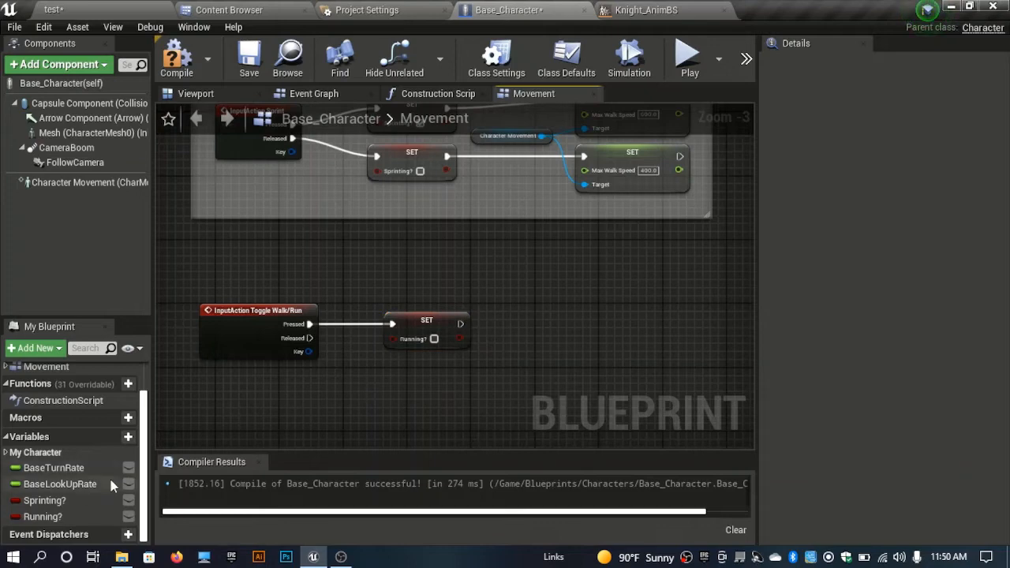
- Add a Get Running? node, pass it through a NOT Boolean node, and feed the result into the Set Running? node
left_click_drag(47, 517, 324, 390)
left_click(269, 406)
type("NOT")
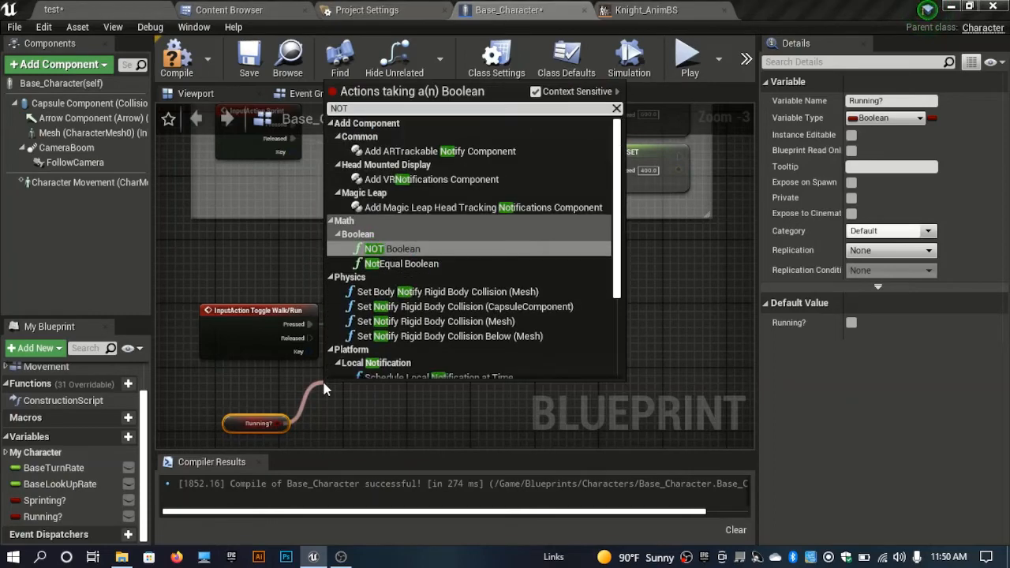
key("Return")
left_click_drag(393, 339, 400, 393)
- Add a Branch after the Set Running? node, with the Running? output as its condition
right_click_drag(407, 388, 328, 405)
mouse_move(379, 343)
left_mouse_down()
mouse_move(443, 342)
mouse_move(446, 325)
mouse_move(361, 363)
mouse_move(370, 359)
left_mouse_up()
type("br")
key("Return")
right_click_drag(433, 402, 426, 349)
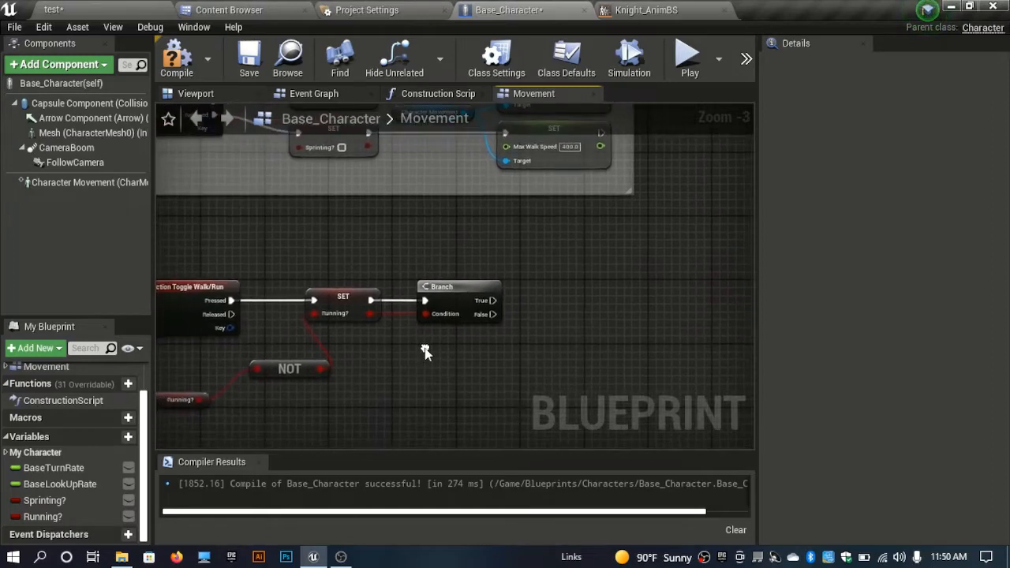
right_click_drag(345, 308, 288, 328)
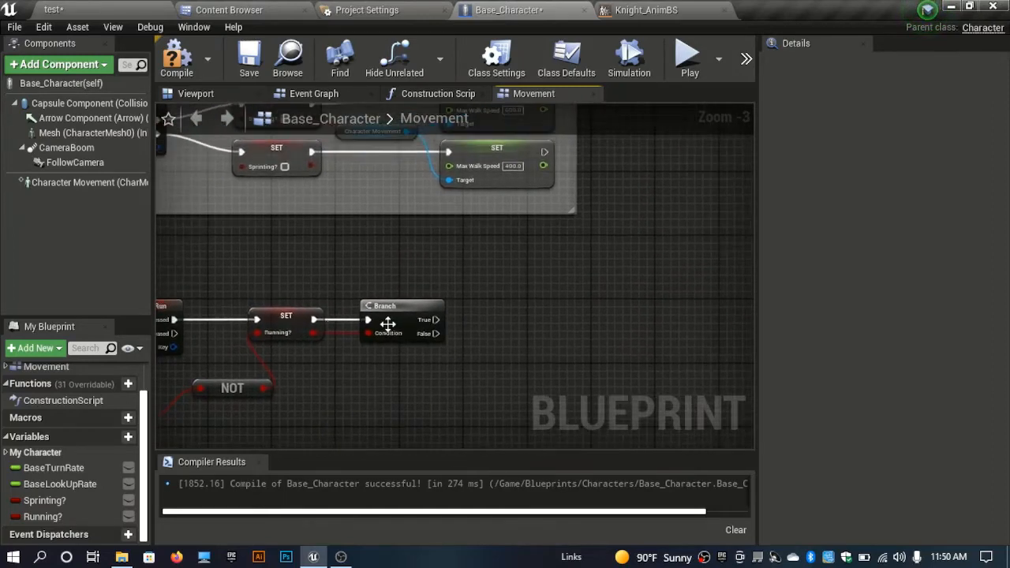
right_click_drag(323, 368, 350, 365)
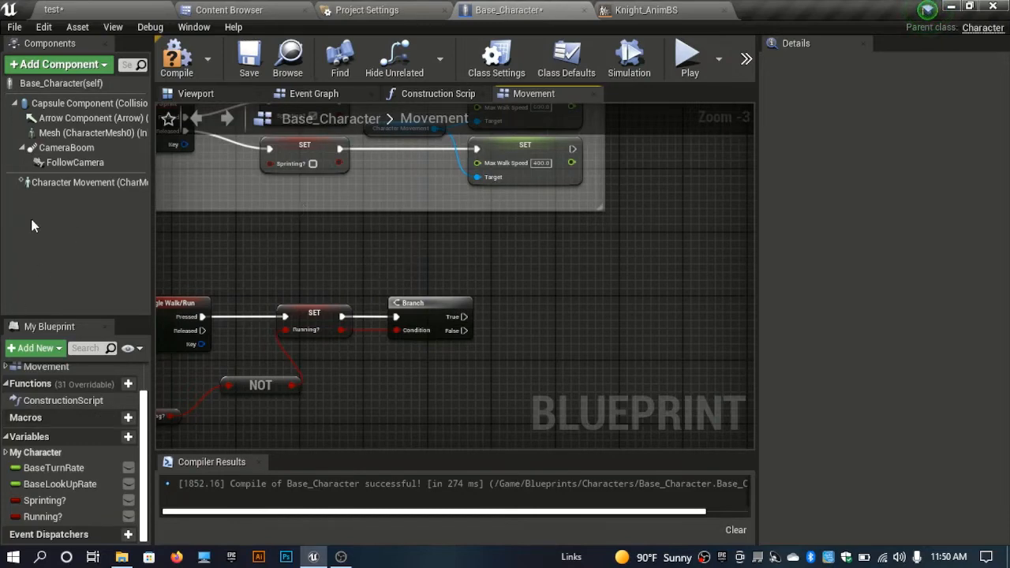
- Add a Character Movement reference beside the Branch and create a Set Max Walk Speed node from it with the value 400
left_click_drag(68, 182, 494, 317)
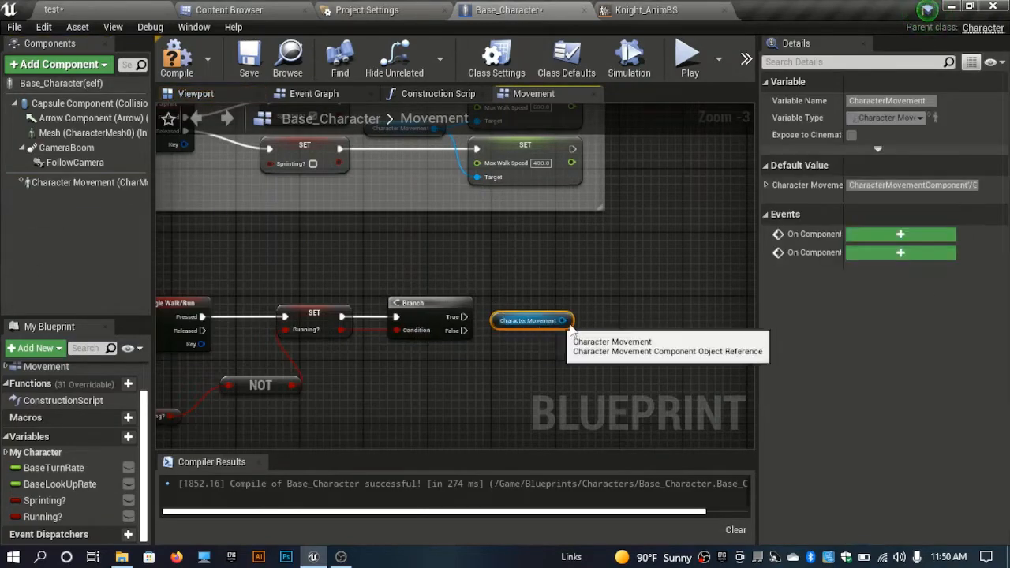
right_click_drag(571, 325, 484, 341)
left_click_drag(479, 341, 502, 306)
type("set max ")
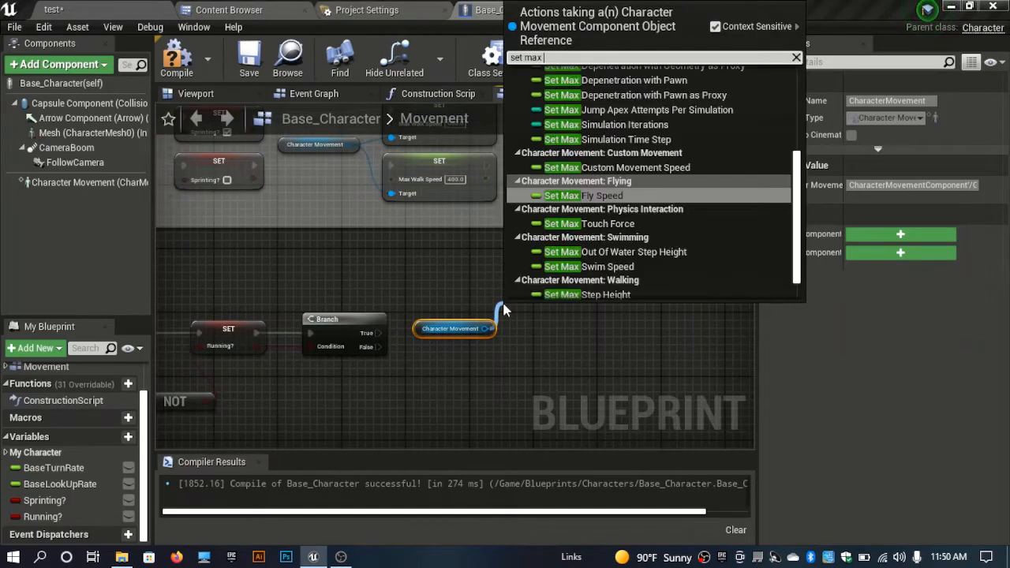
type("wa")
key("Return")
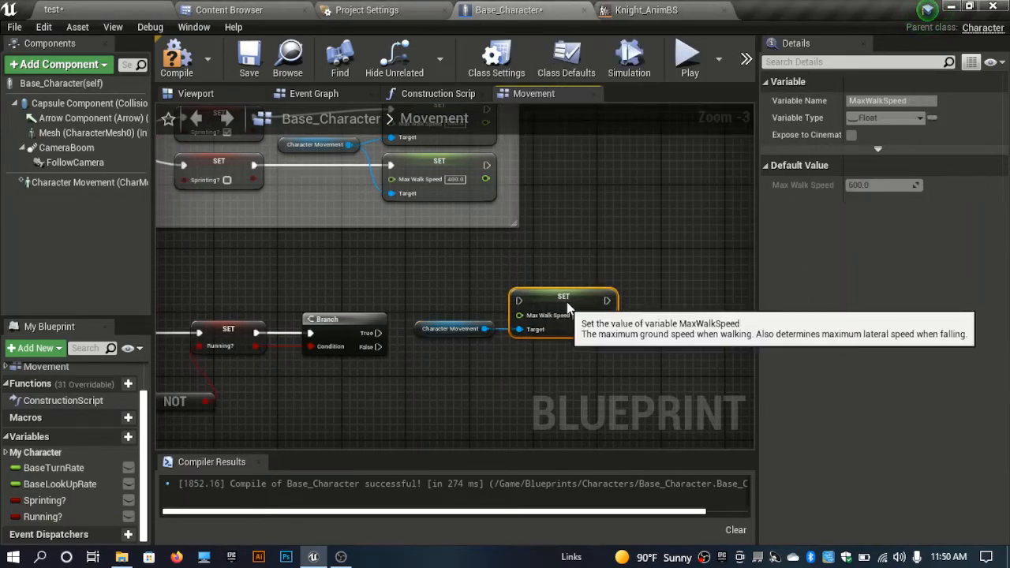
left_click_drag(580, 317, 595, 293)
type("400")
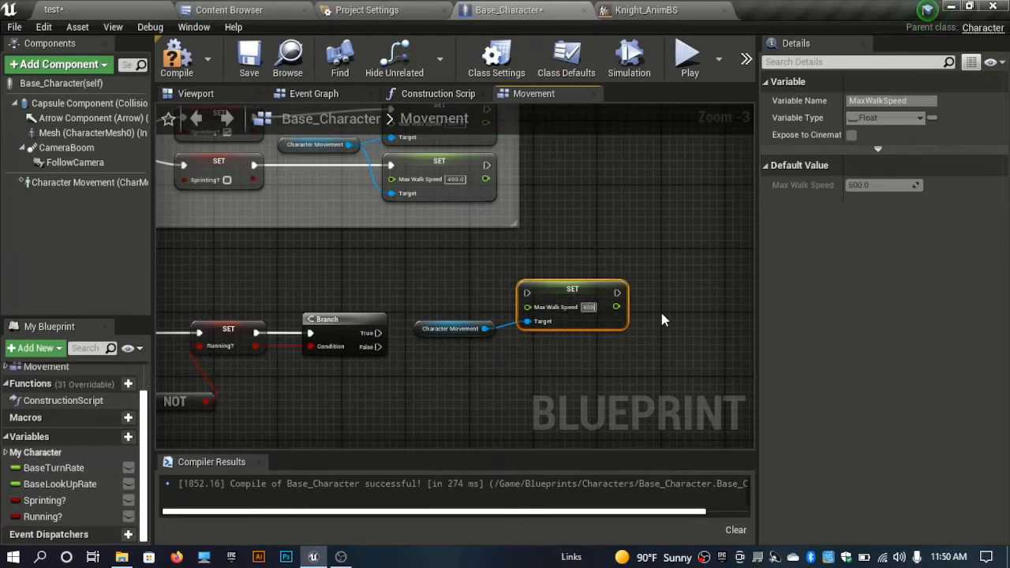
- Duplicate the Set Max Walk Speed node below the original, connect Character Movement to its Target, and set its speed to 200
key("ctrl+w")
left_click_drag(692, 321, 563, 350)
left_click_drag(485, 330, 536, 378)
type("200")
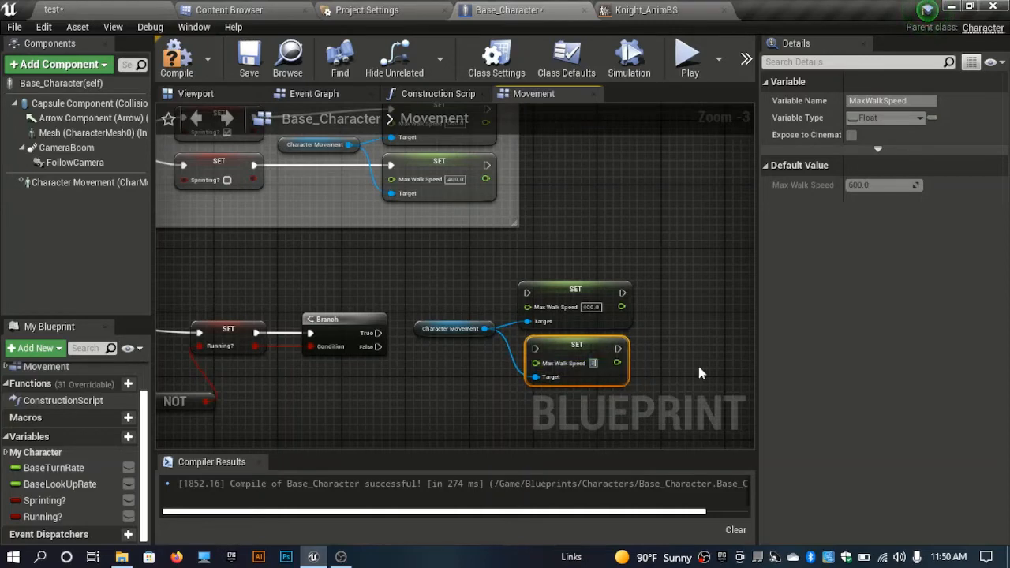
left_click(395, 341)
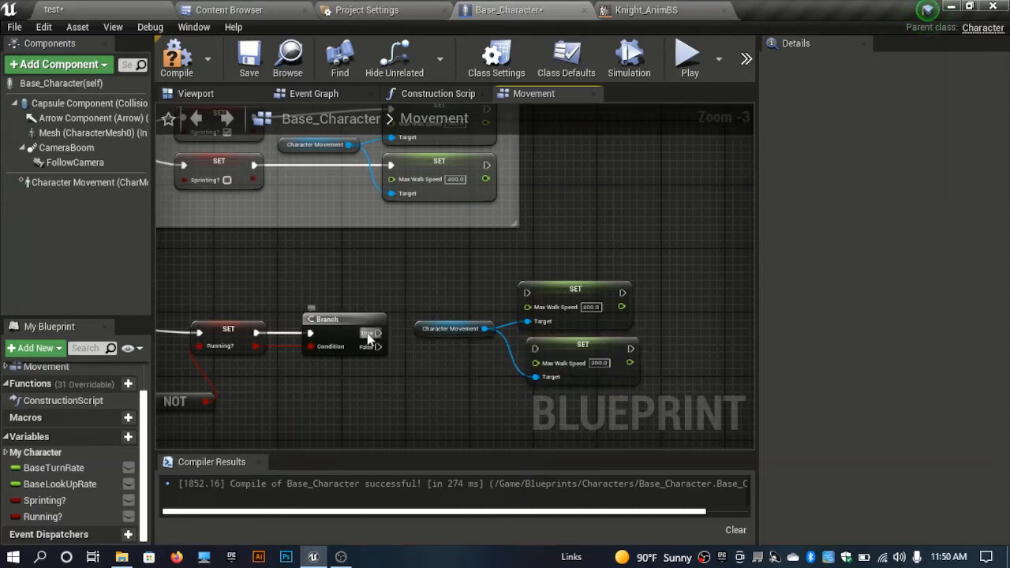
- Connect the Branch's True output to the 400 Max Walk Speed node and its False output to the 200 node
left_click_drag(369, 333, 527, 293)
left_click_drag(532, 350, 379, 346)
left_click(432, 276)
right_click_drag(432, 276, 543, 247)
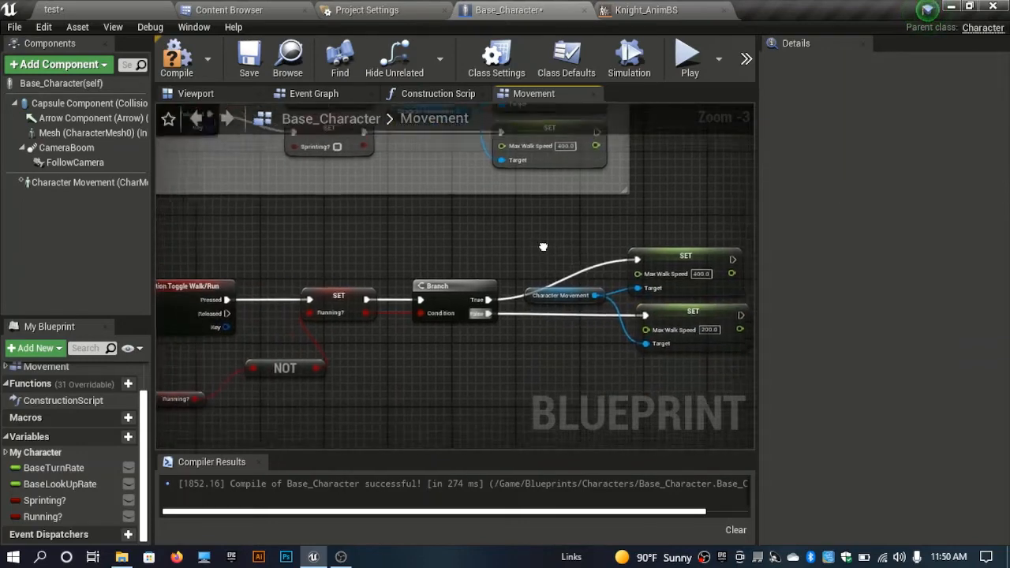
- Group all the toggle nodes in a comment box titled Toggle Walk/Run and align it beneath the Sprint comment
scroll(543, 247, "down", 1)
left_click_drag(681, 380, 228, 306)
left_click_drag(223, 265, 224, 265)
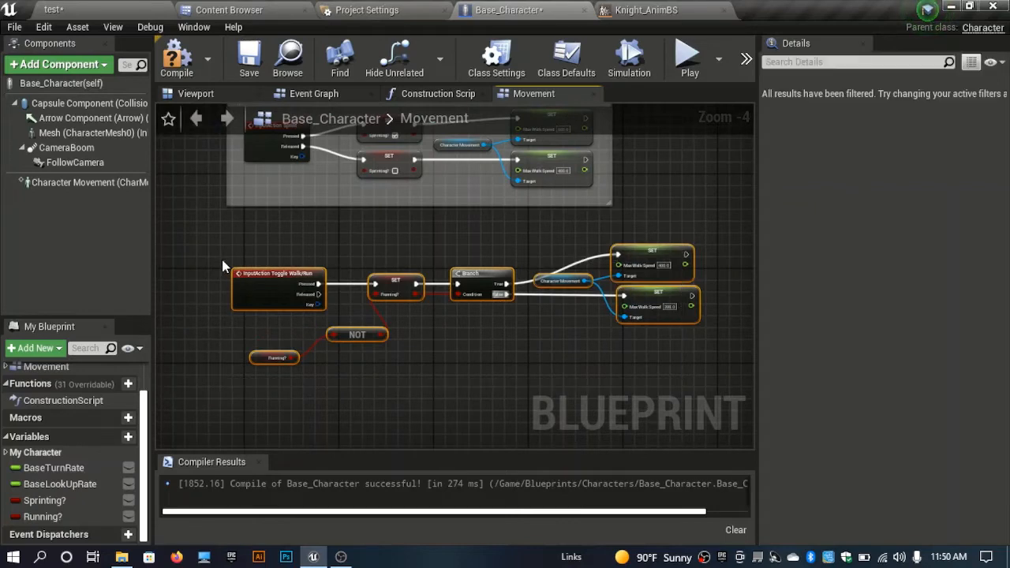
type("c")
type("T")
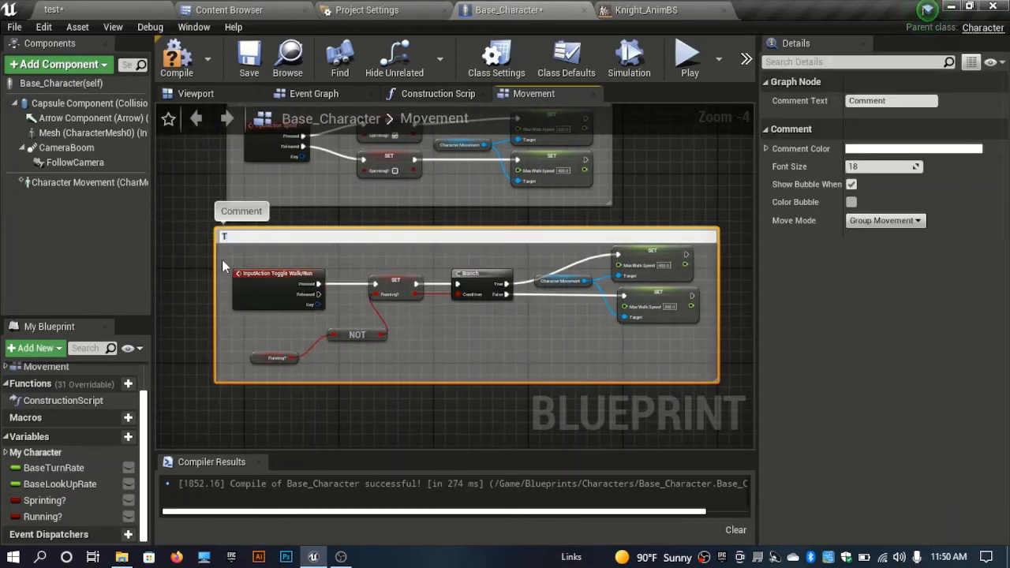
type("oggle Walk/Run'")
key("Return")
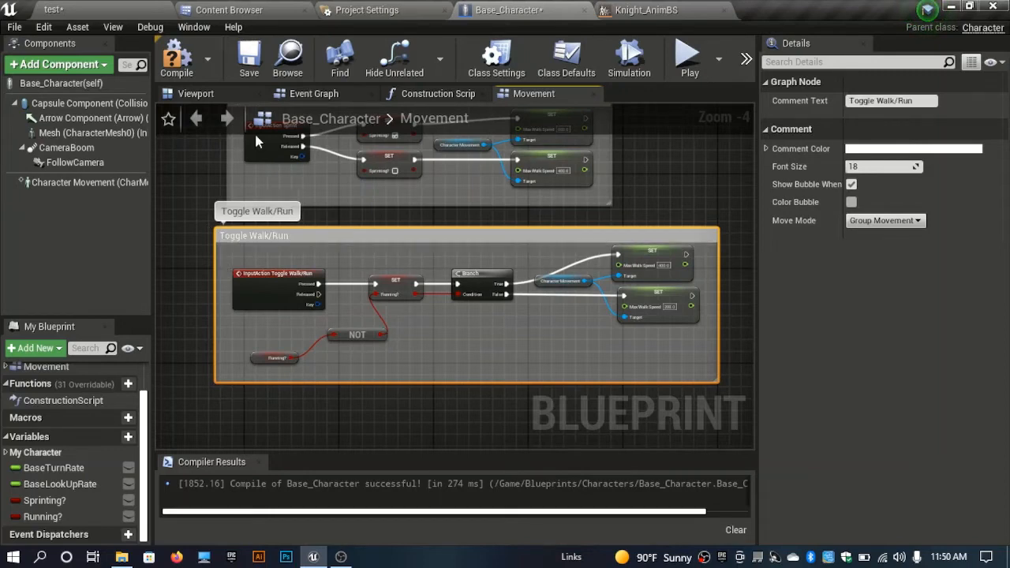
left_click_drag(288, 229, 299, 230)
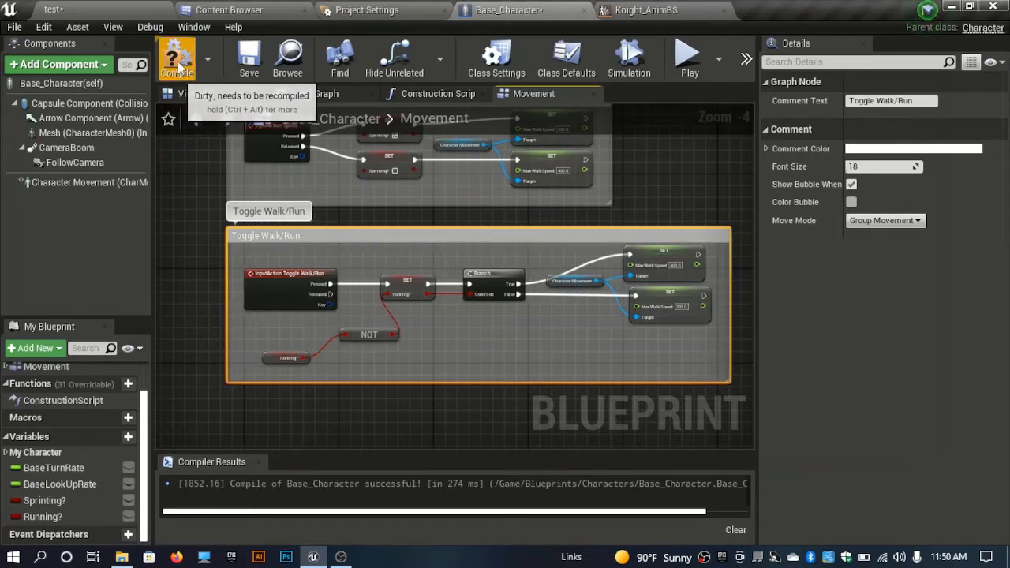
- Compile Base_Character and play-test the test level, moving the character forward to check the walk/run toggle and sprint, then stop
left_click(99, 6)
right_click_drag(444, 266, 460, 209)
key("alt+p")
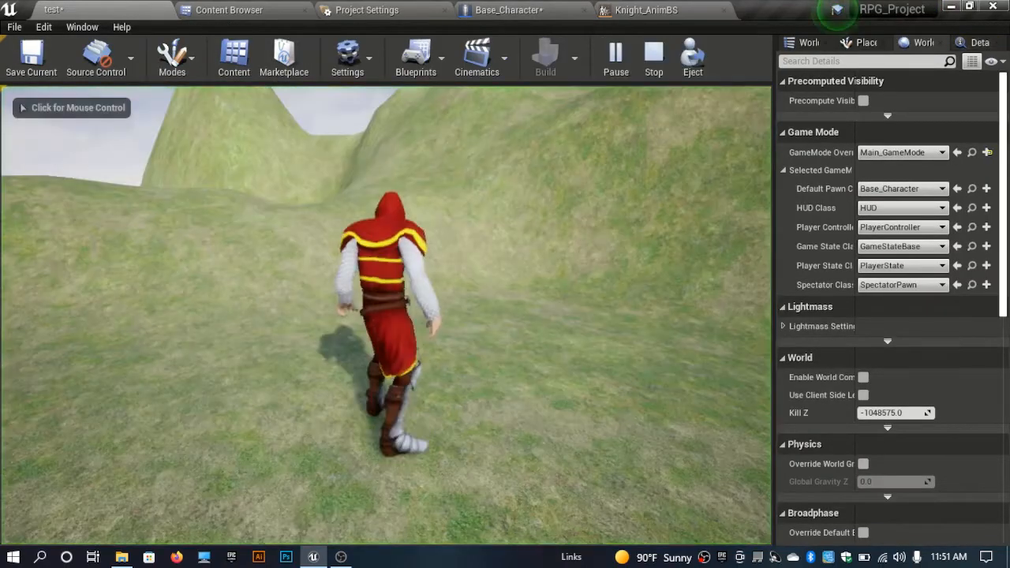
left_click(444, 266)
key("w")
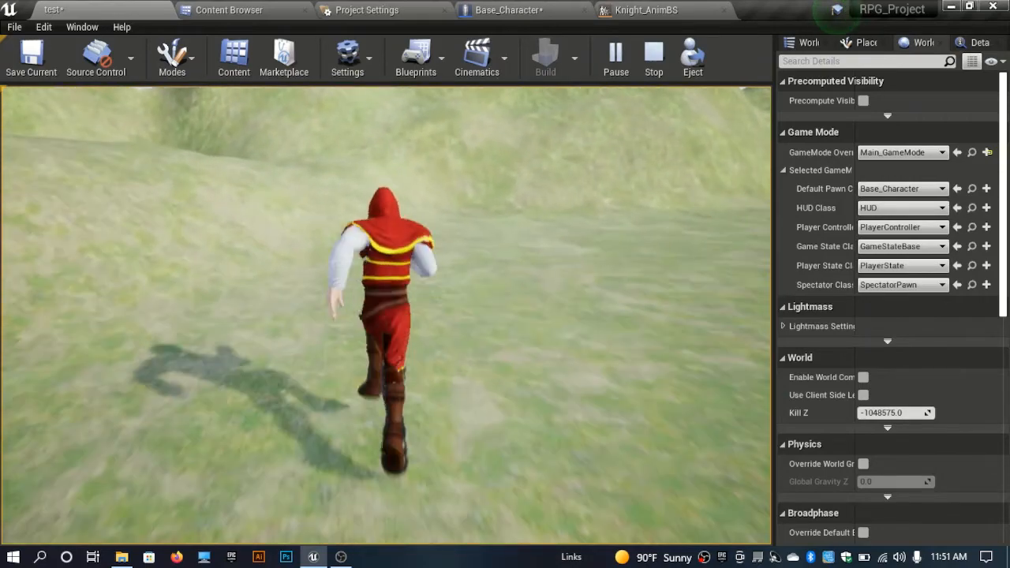
key("w")
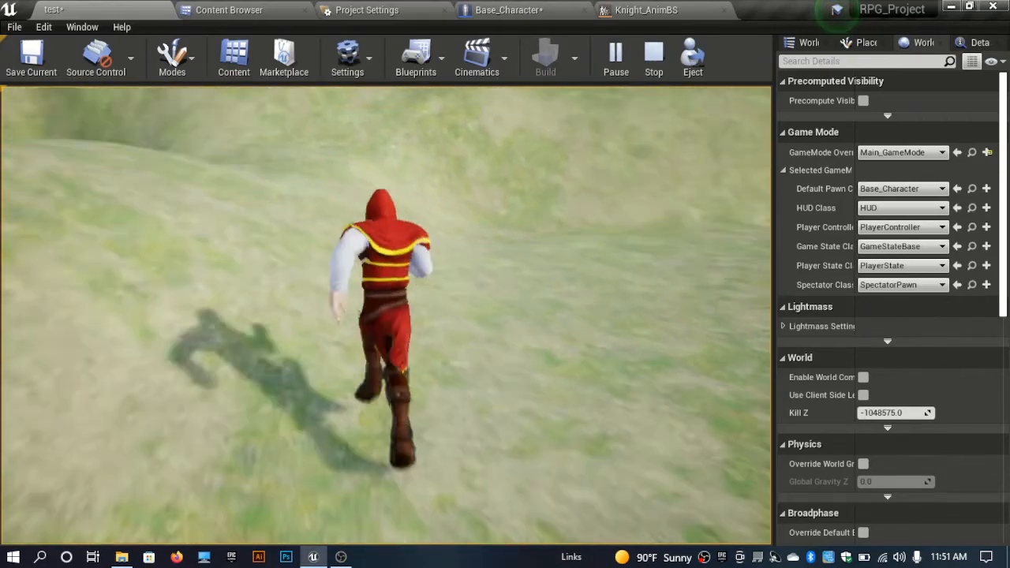
key("w")
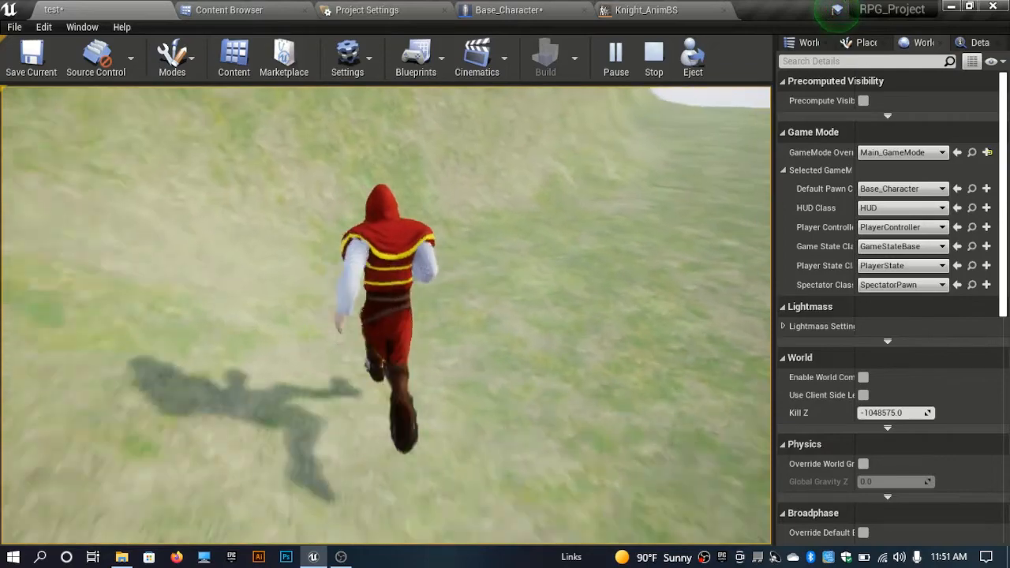
key("w")
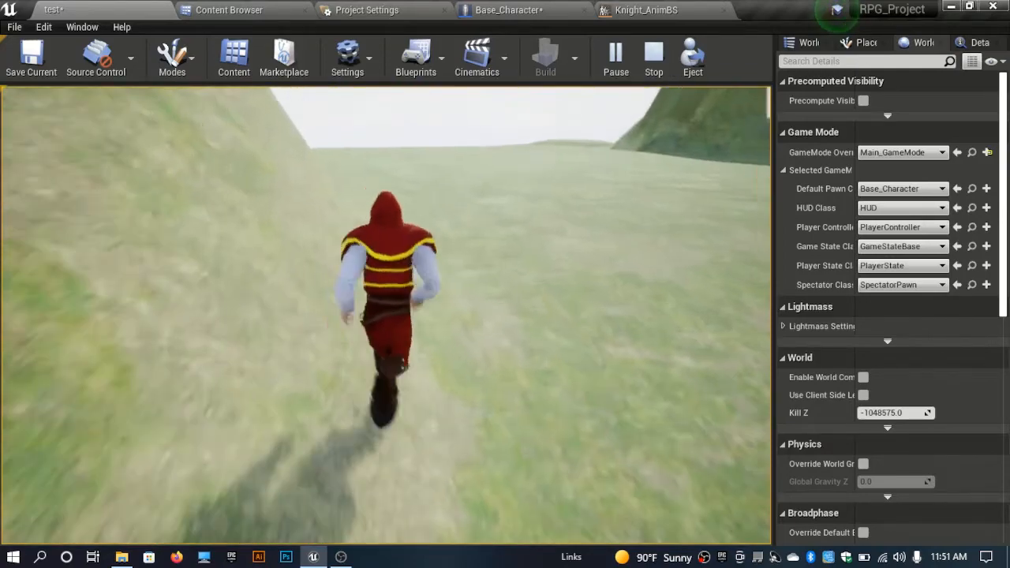
key("w")
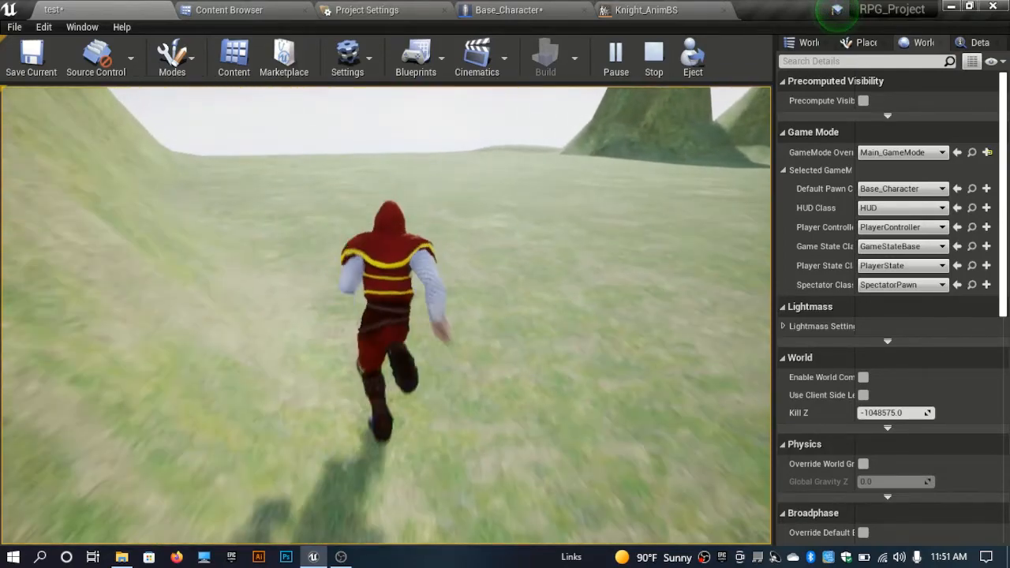
key("w")
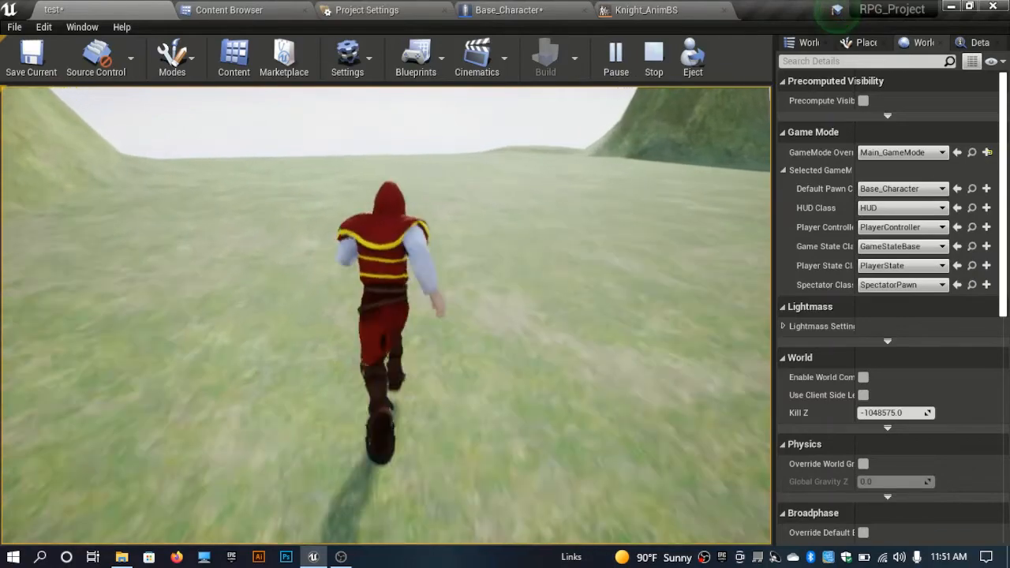
key("w")
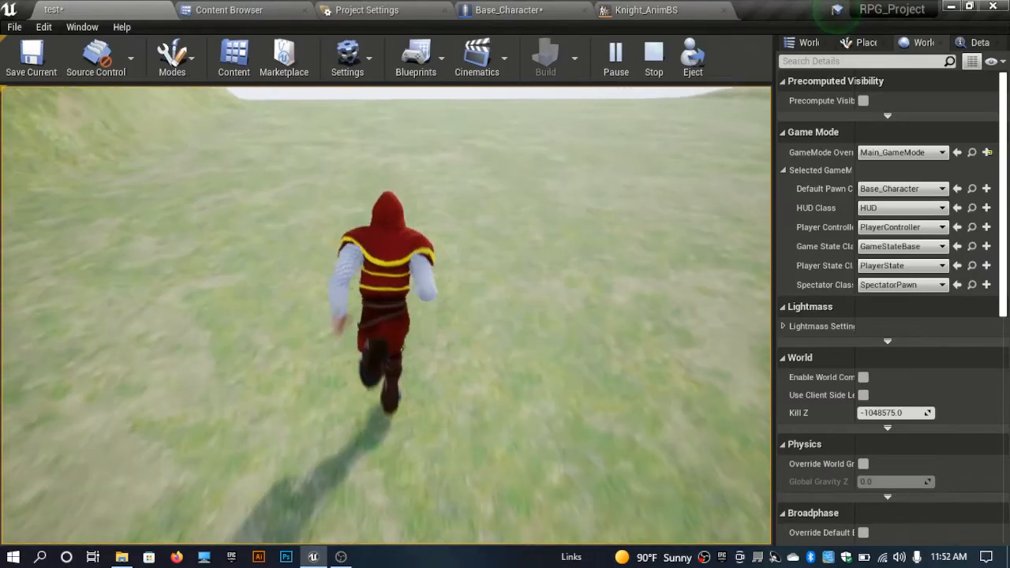
key("w")
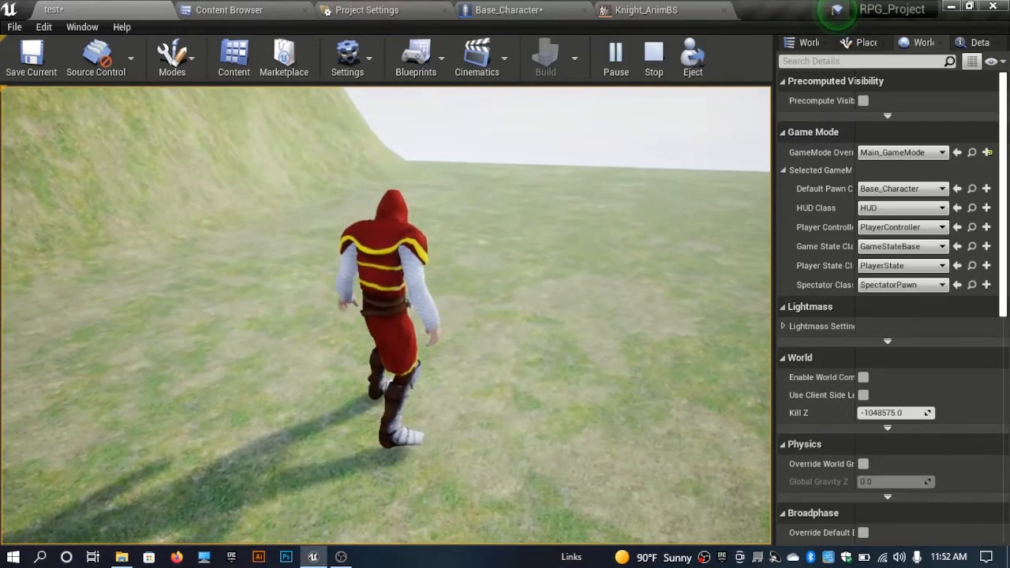
key("Escape")
- Widen the Sprint comment box in Base_Character's Movement graph to make room after the Max Walk Speed nodes
left_click(508, 9)
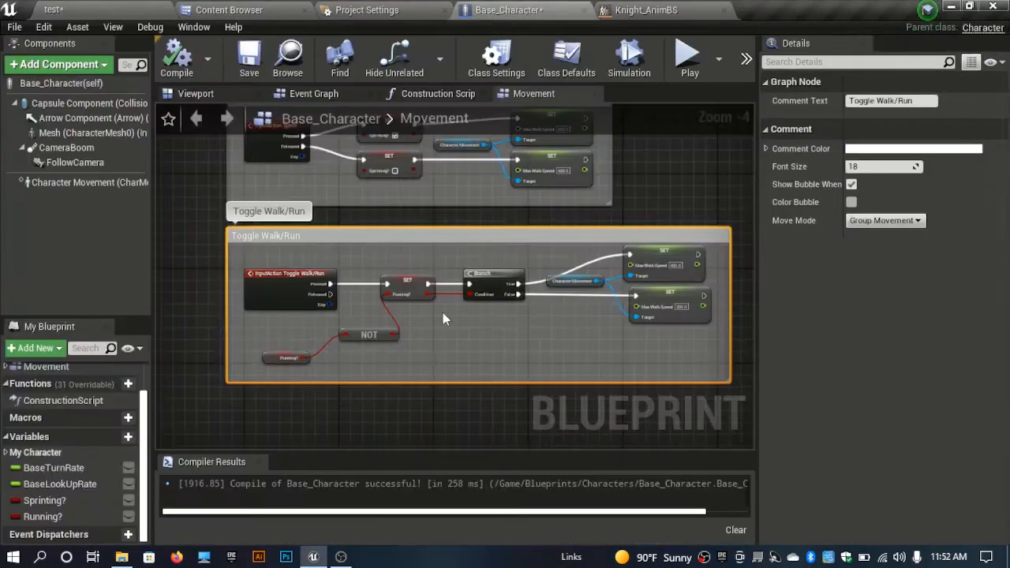
mouse_move(463, 369)
right_mouse_down()
mouse_move(405, 336)
mouse_move(311, 388)
right_mouse_up()
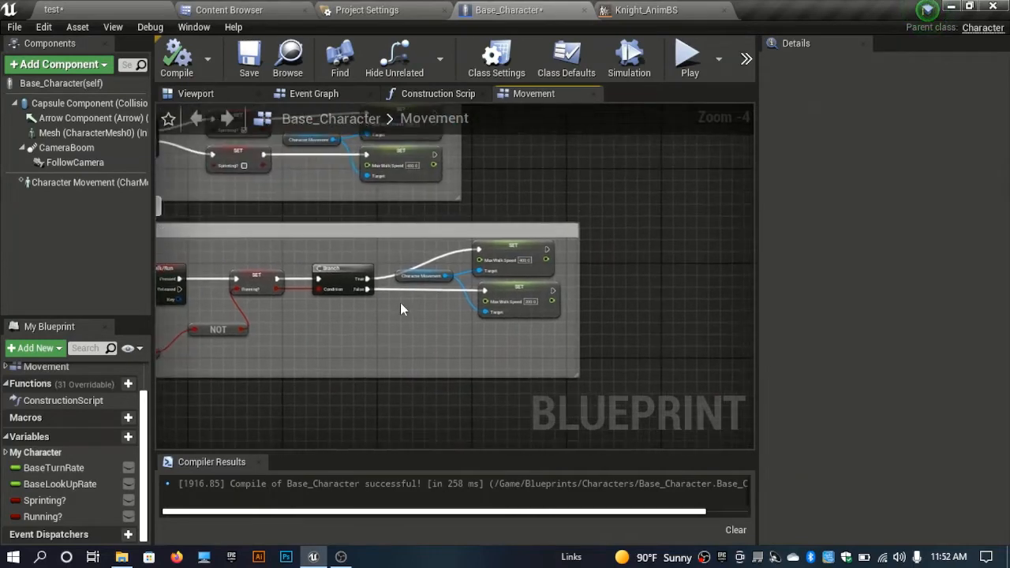
mouse_move(295, 346)
right_mouse_down()
mouse_move(354, 326)
mouse_move(462, 318)
mouse_move(371, 462)
right_mouse_up()
scroll(440, 308, "up", 2)
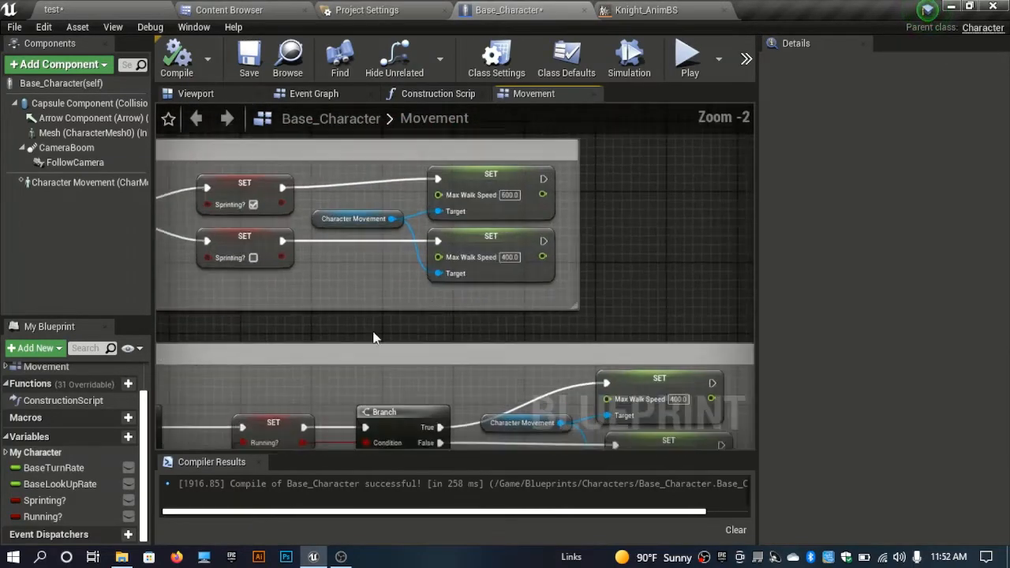
mouse_move(439, 307)
right_mouse_down()
mouse_move(482, 316)
mouse_move(436, 303)
right_mouse_up()
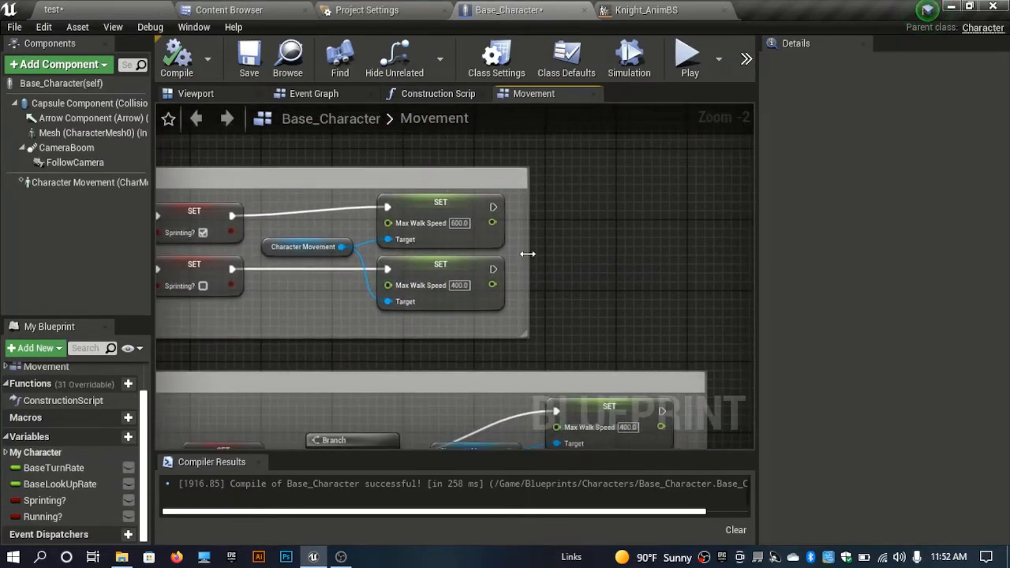
right_click_drag(524, 253, 402, 287)
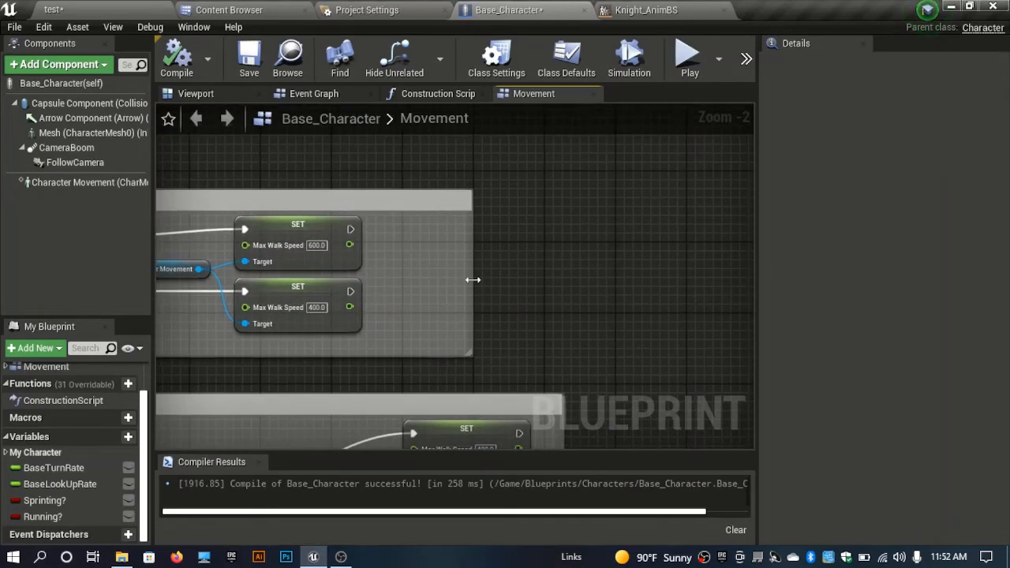
left_click_drag(472, 280, 602, 279)
right_click_drag(450, 303, 543, 285)
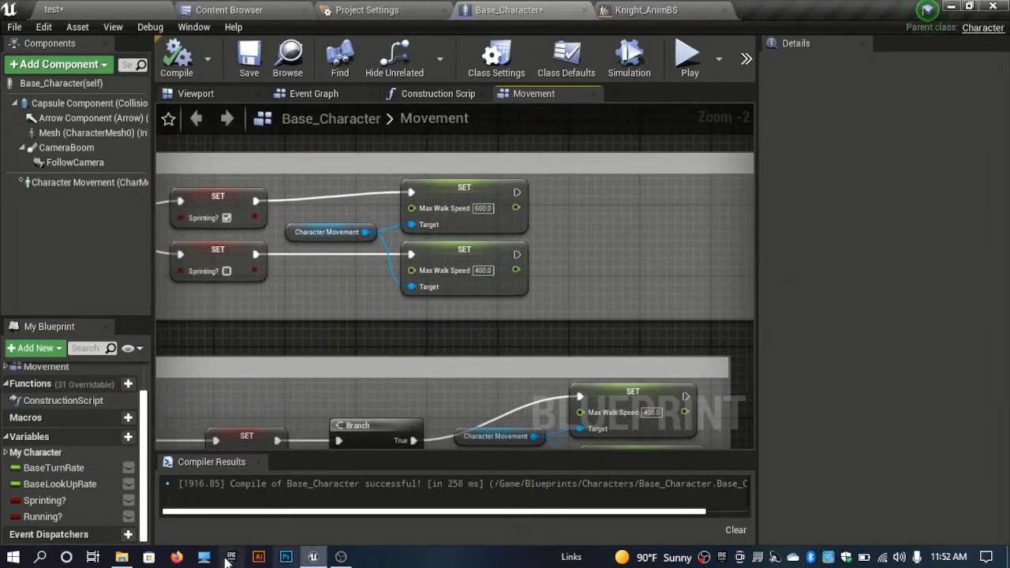
- Add a Set Running? node with its value ticked after the Sprint group's 400 Max Walk Speed node and compile
left_click_drag(87, 517, 611, 262, "alt")
left_click(614, 271)
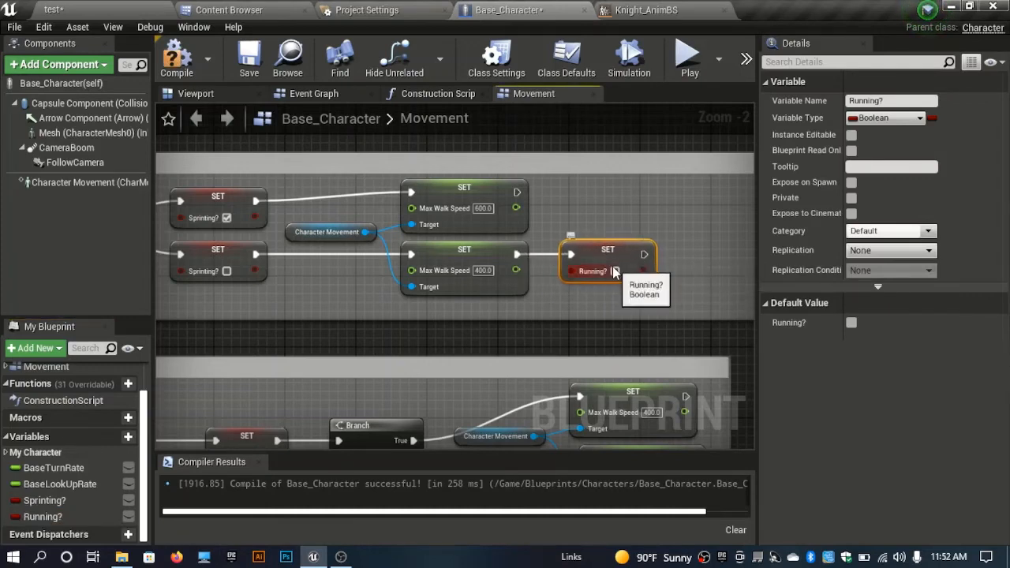
left_click(177, 77)
- Play-test the test level again, moving the character forward to check sprinting together with the walk/run toggle
left_click(97, 8)
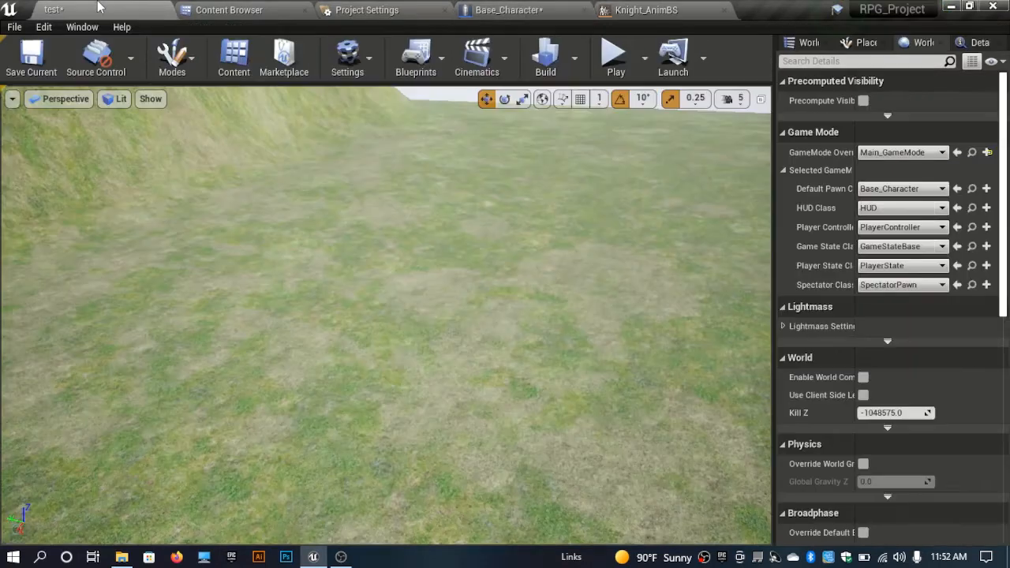
right_click_drag(418, 316, 418, 202)
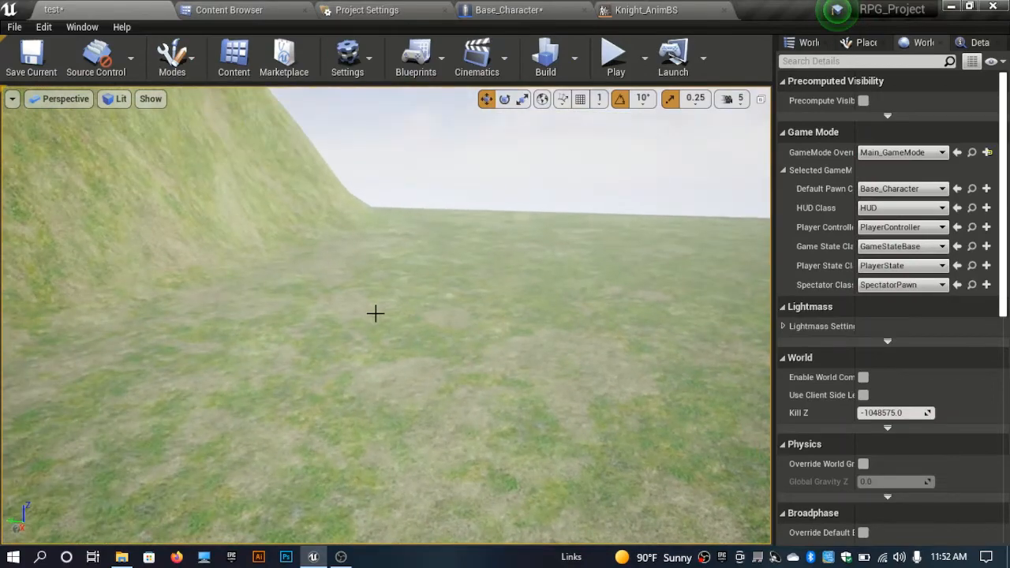
key("alt+p")
left_click(393, 324)
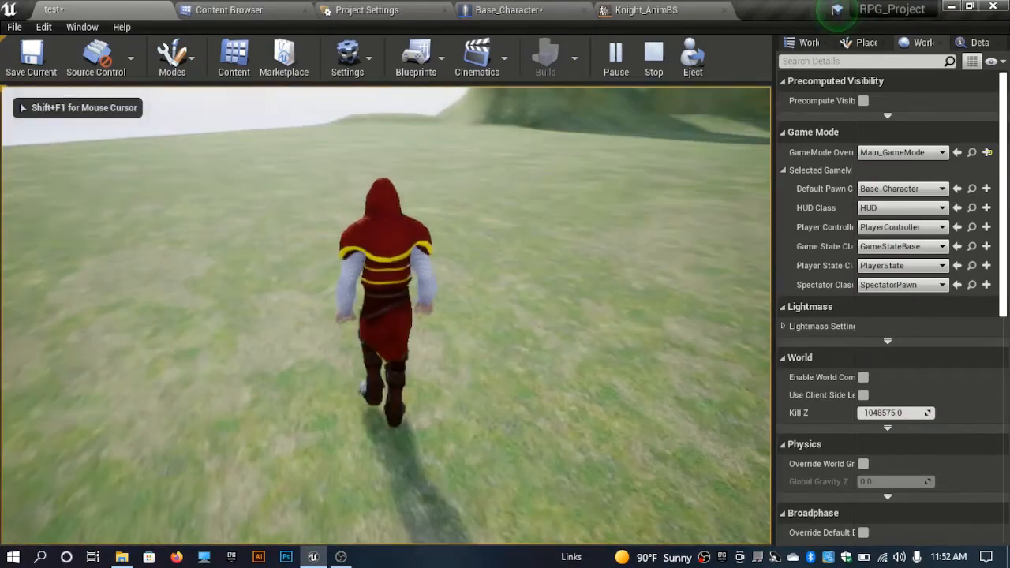
key("w")
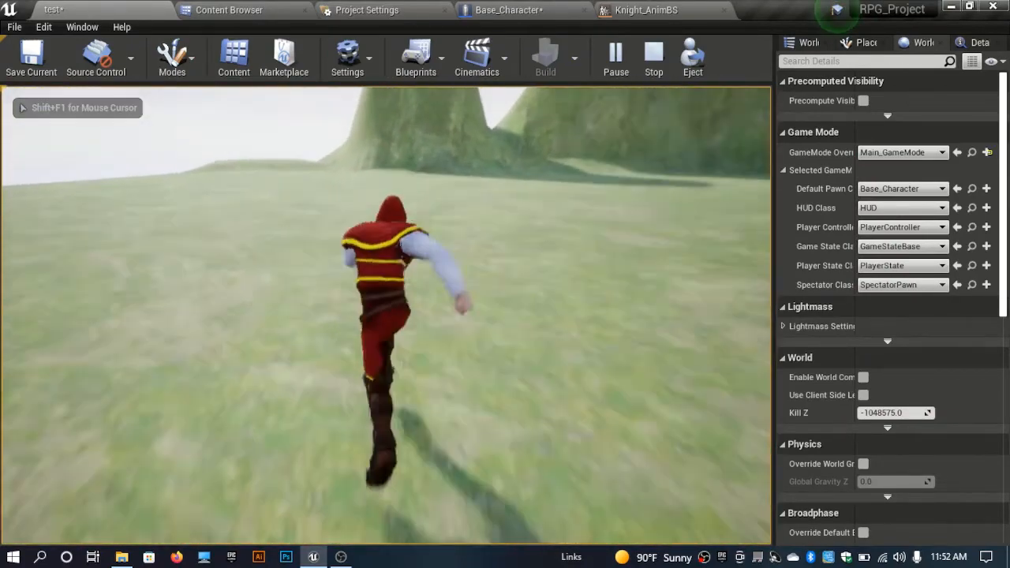